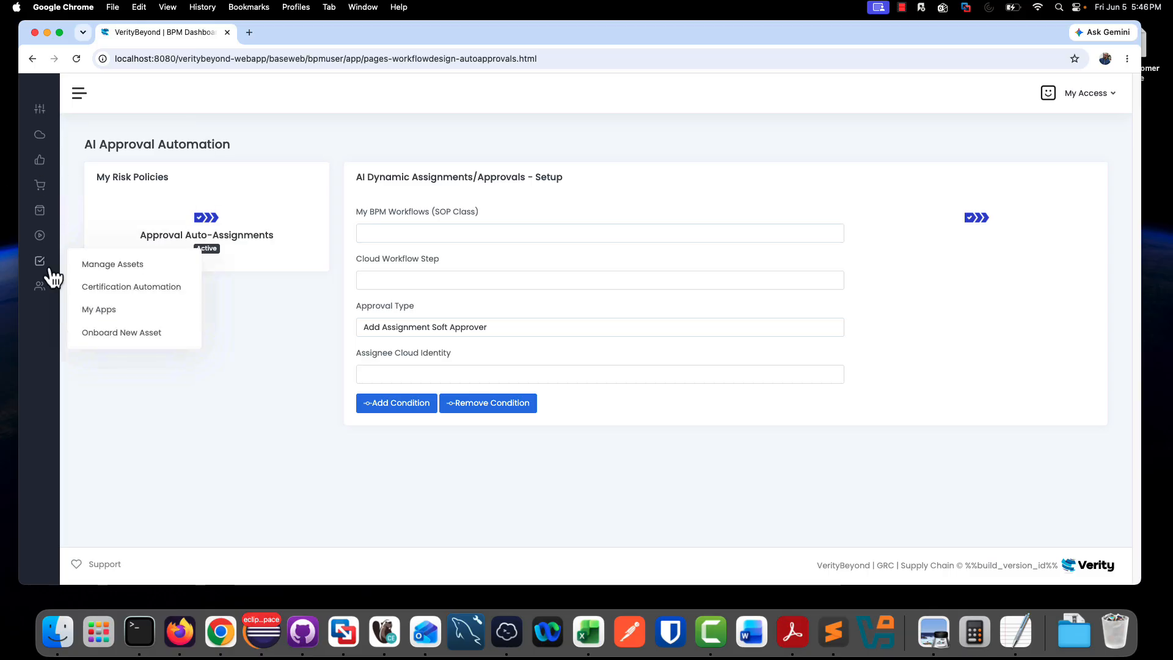
- Open the SOP workflow design page and select the ESG - Service External Customer workflow
mouse_move(41, 237)
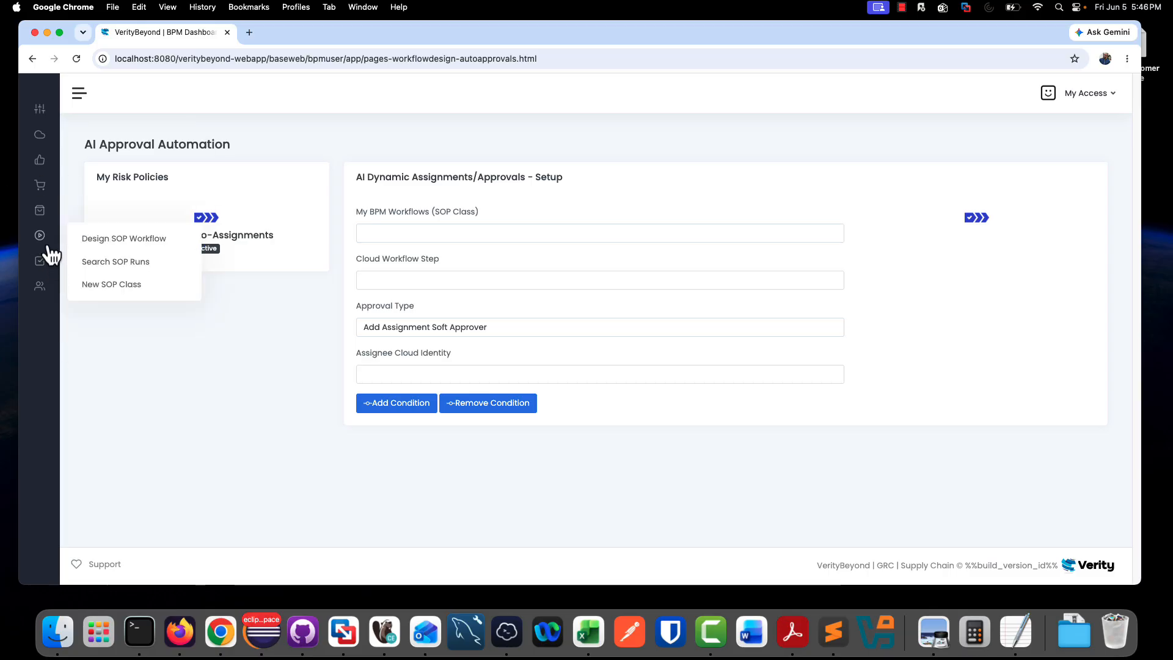
left_click(105, 240)
left_click(404, 234)
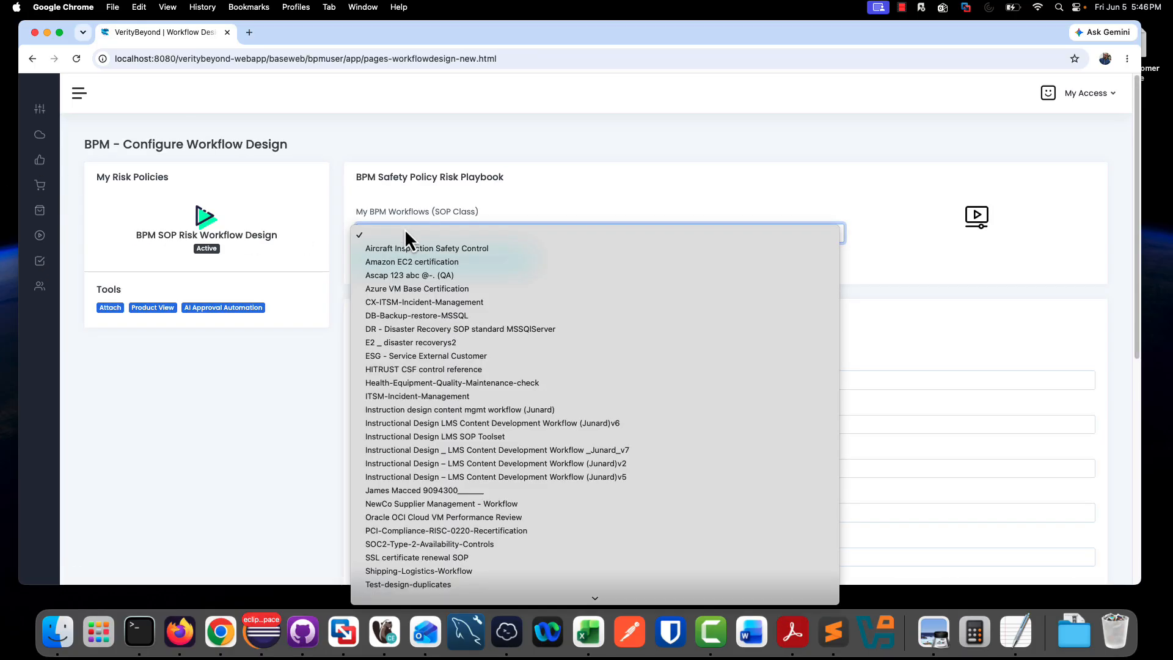
left_click(405, 355)
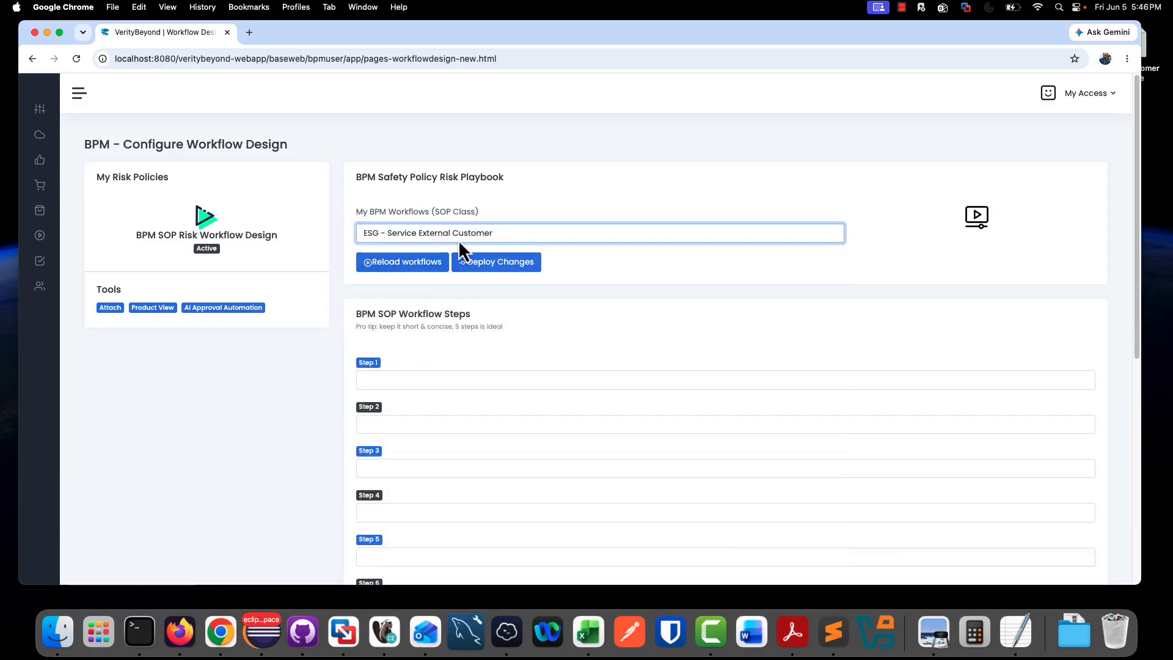
left_click(516, 264)
- Switch to Sublime Text and open the recent desktop file ESG Customer intake
left_click(834, 630)
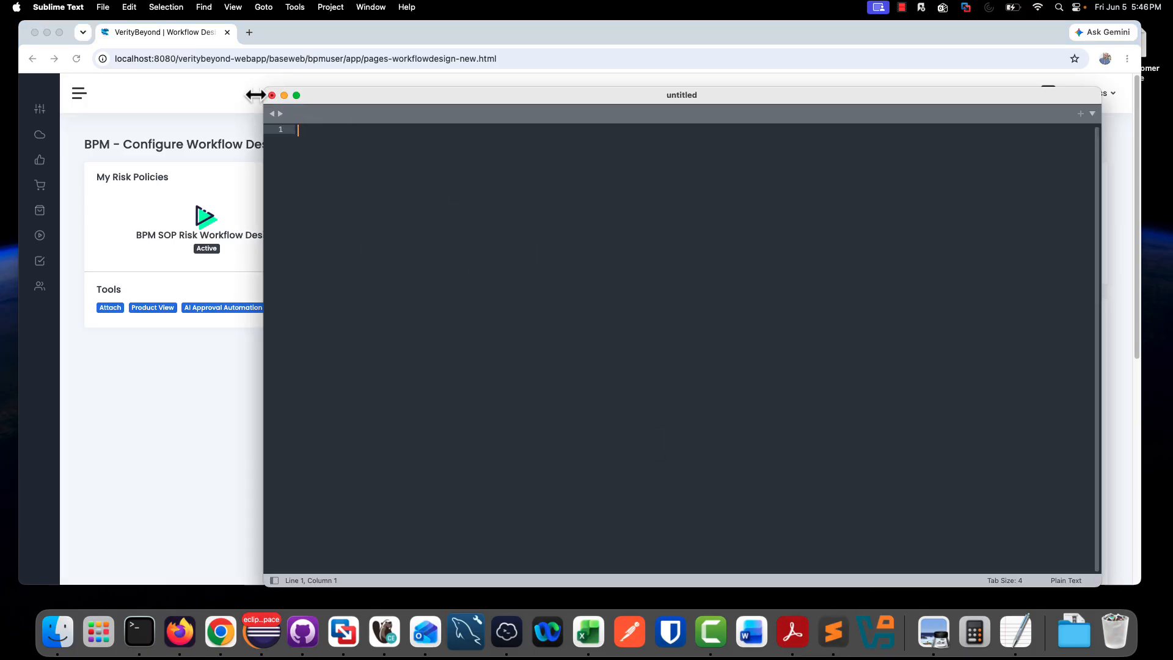
left_click(103, 7)
mouse_move(138, 50)
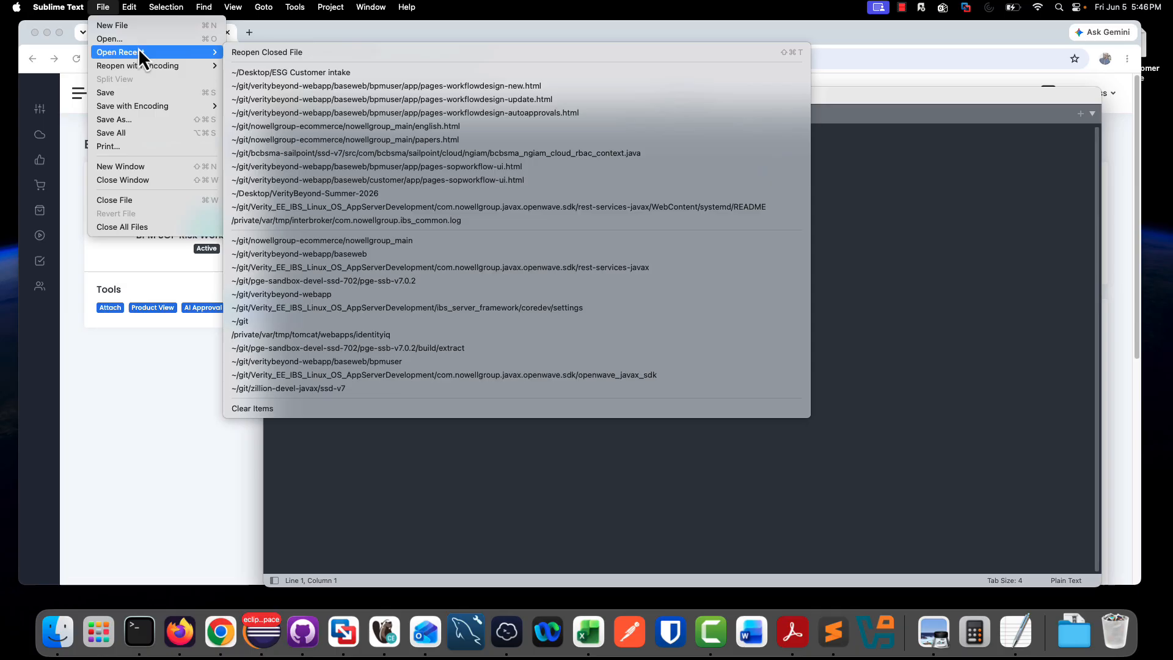
left_click(296, 75)
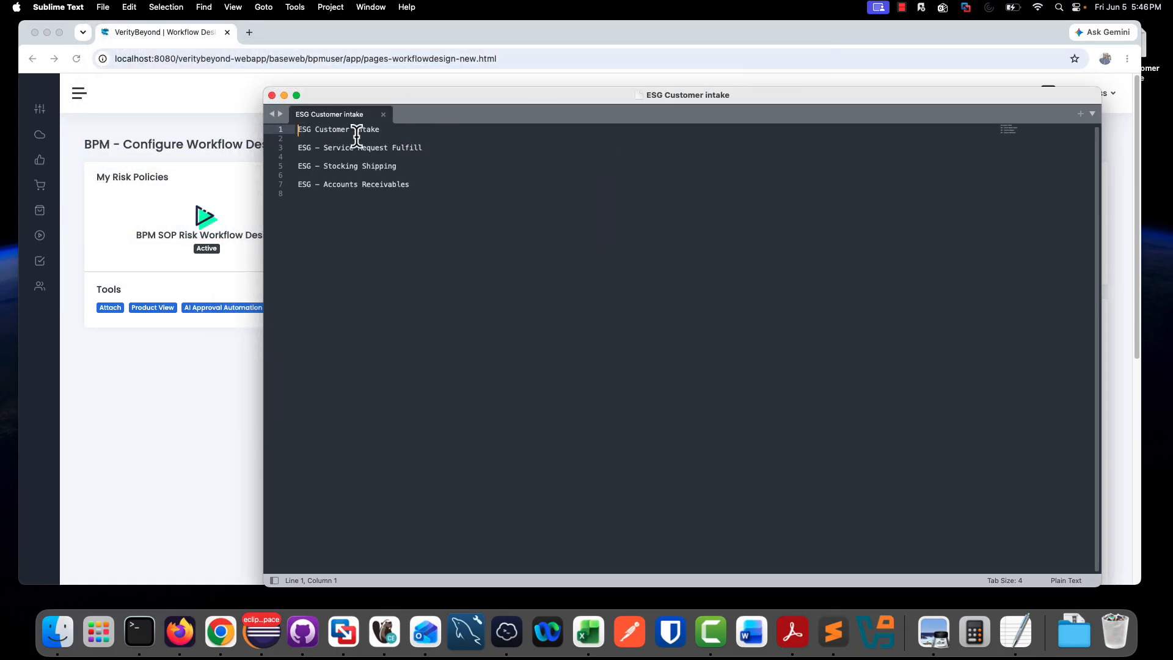
- Copy the line "ESG Customer intake" from the text file into Step 1 of the workflow in Chrome
left_click_drag(395, 131, 276, 130)
key("super+c")
left_click(230, 384)
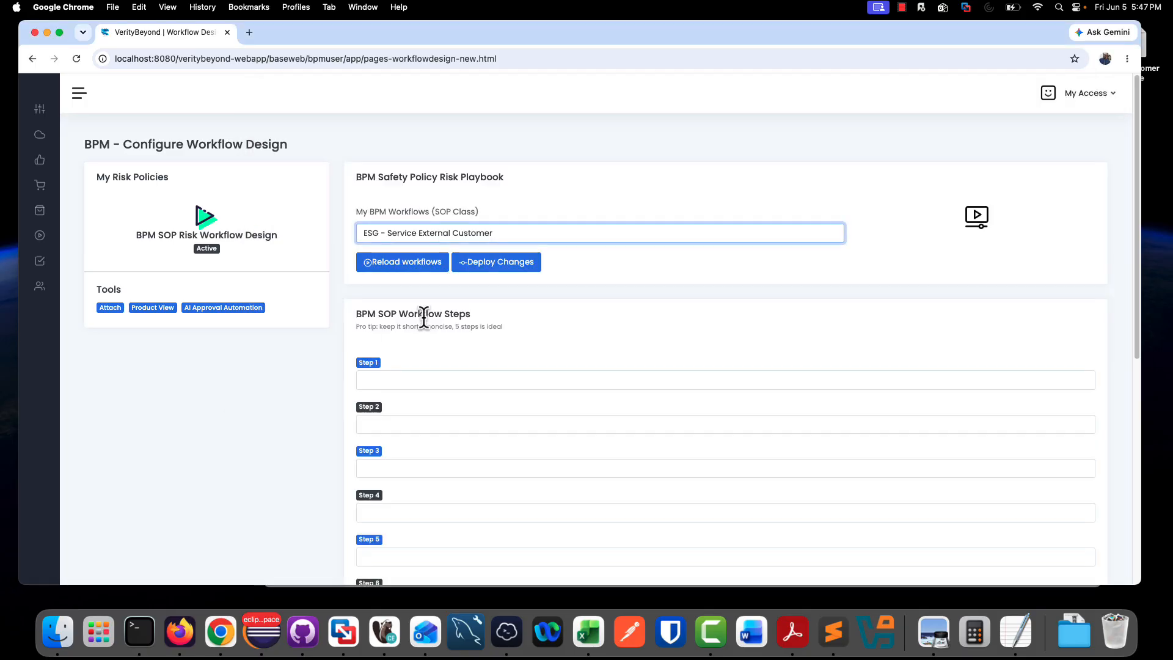
left_click(391, 379)
key("super+v")
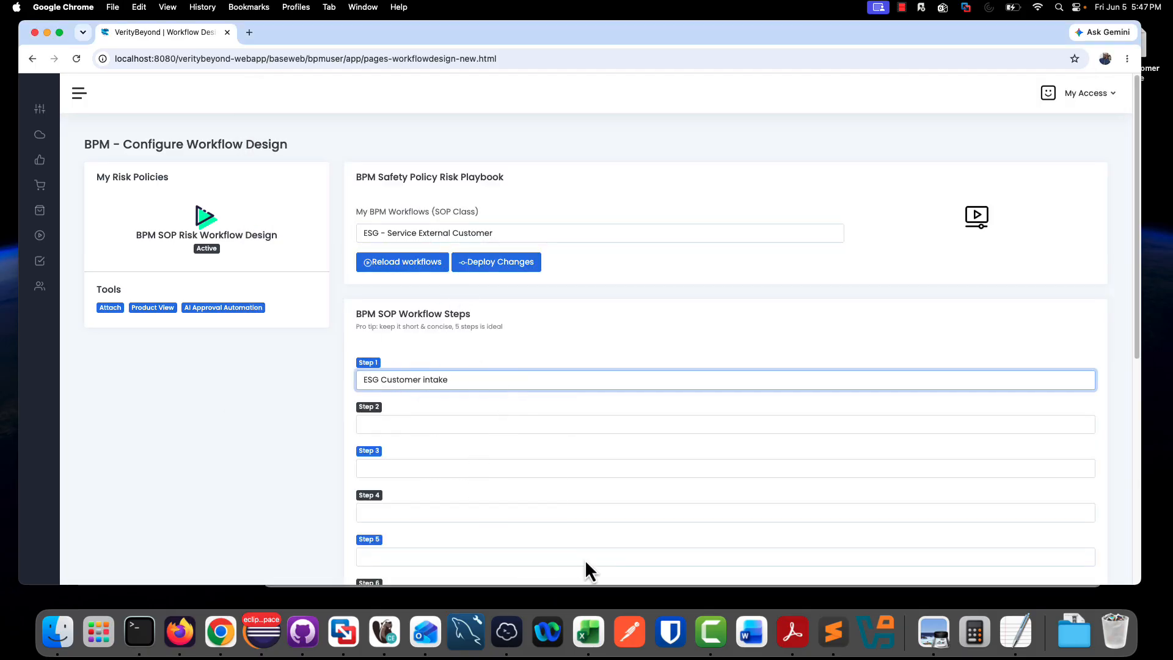
- Copy "ESG - Service Request Fulfill" from the Sublime Text file into Step 2 of the workflow in Chrome
left_click(833, 631)
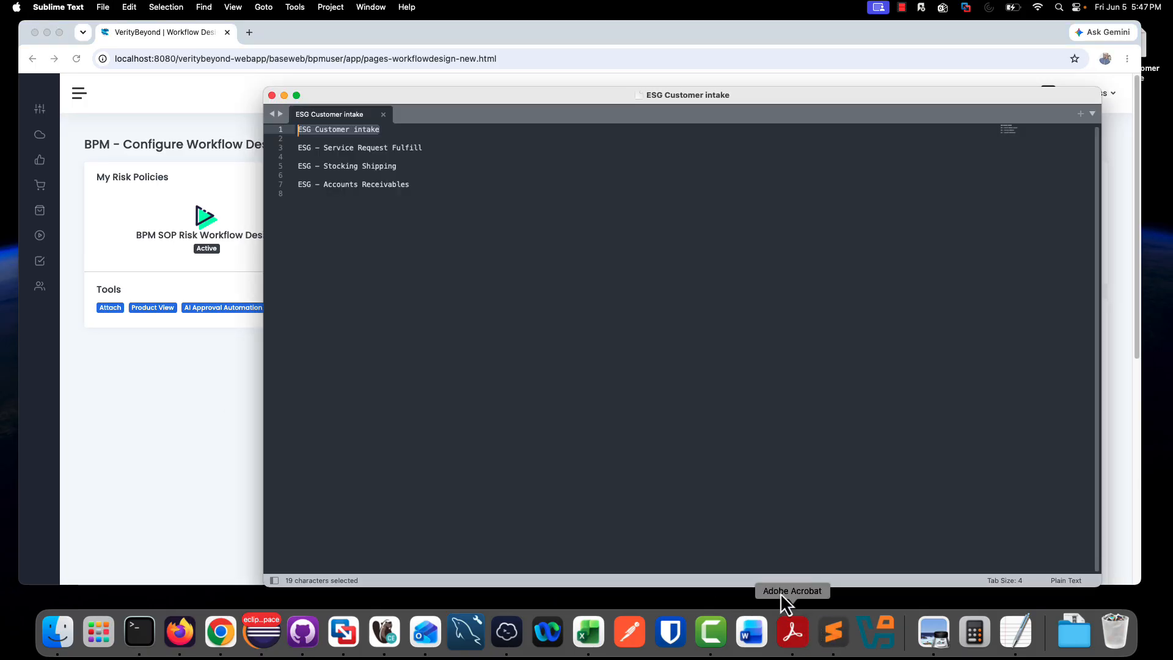
left_click(432, 147)
left_click_drag(433, 147, 264, 148)
key("super+c")
left_click(205, 450)
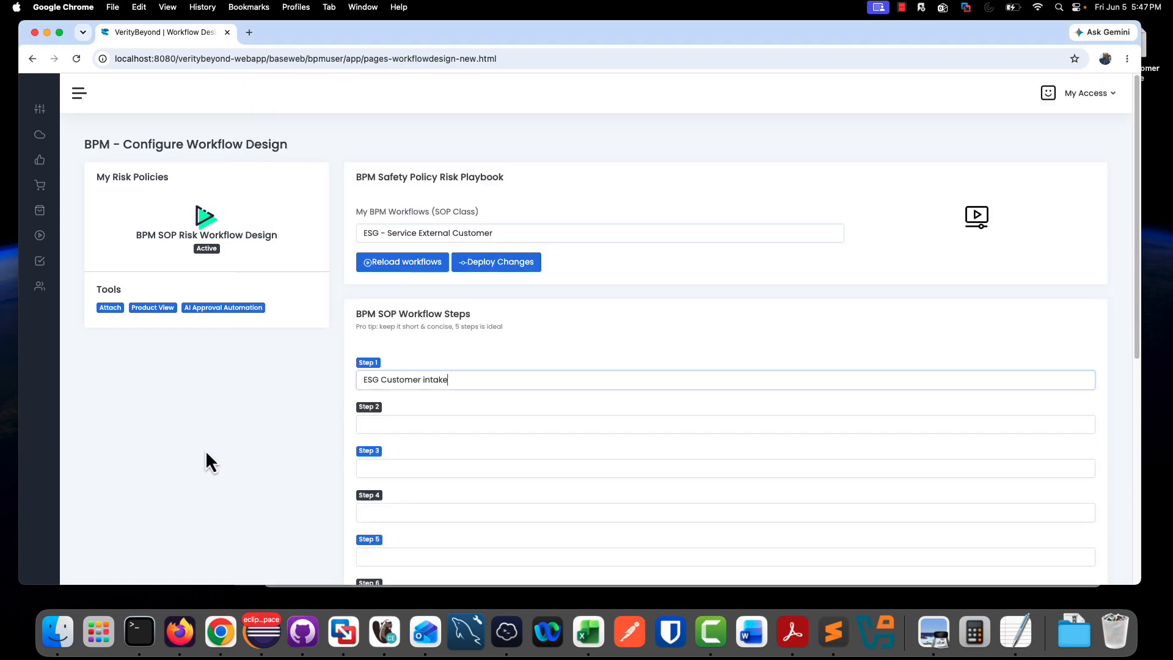
left_click(422, 424)
key("super+v")
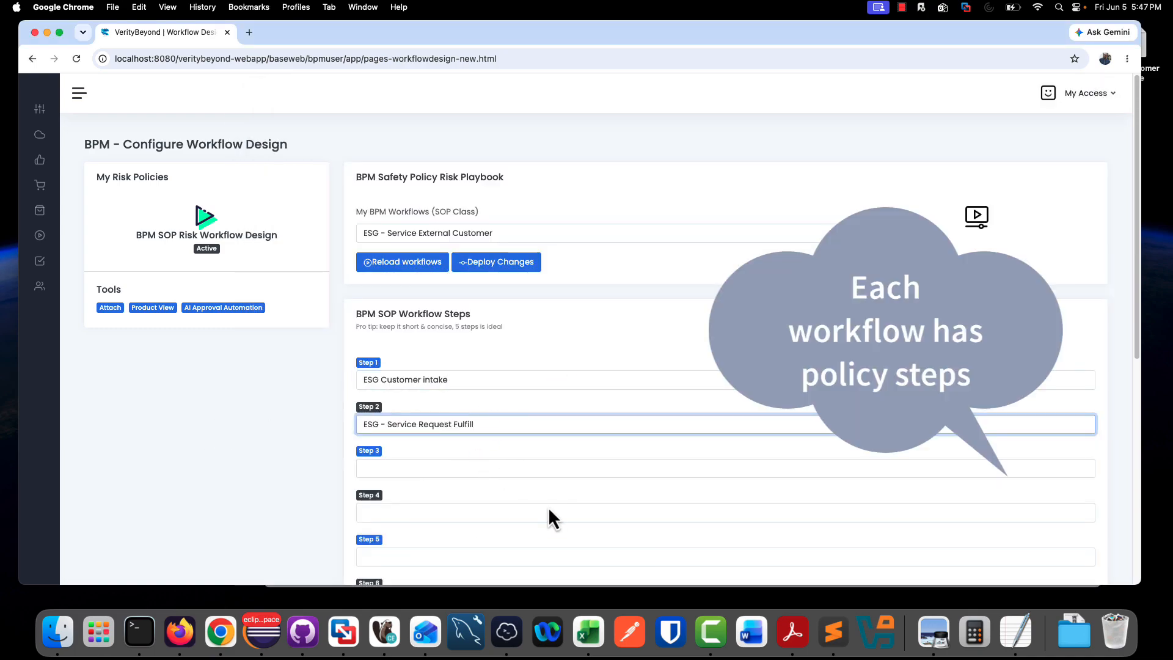
- Copy "ESG - Stocking Shipping" from the Sublime Text file into Step 3 of the workflow in Chrome
left_click(826, 638)
left_click_drag(400, 166, 284, 163)
key("super+c")
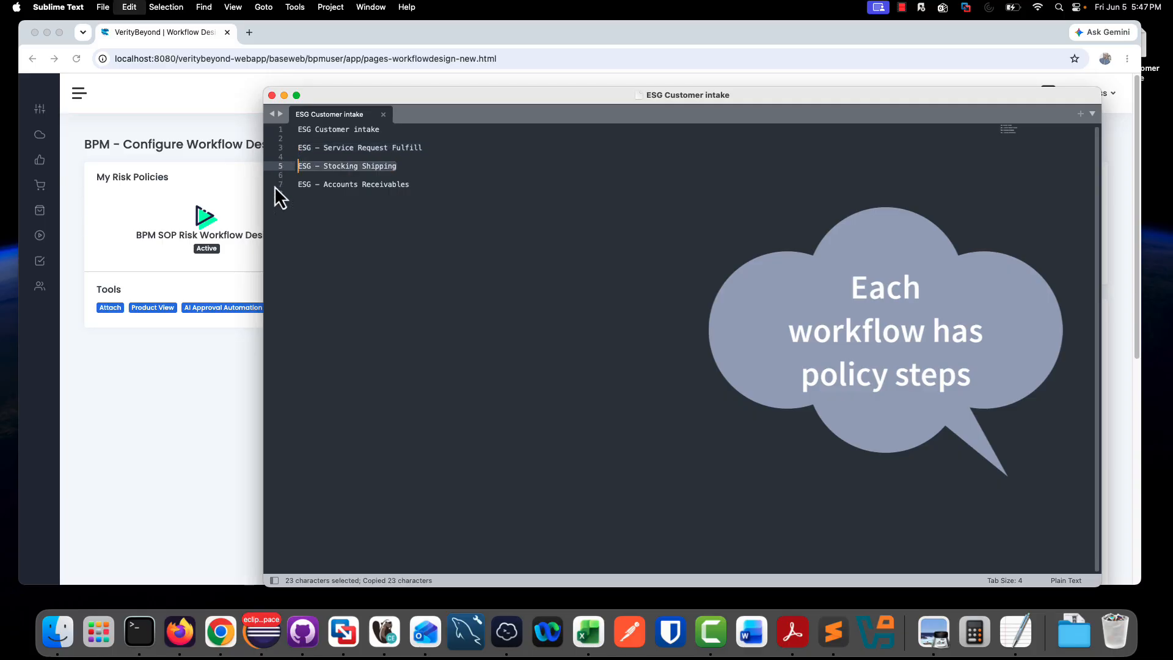
left_click(214, 381)
left_click(475, 464)
key("super+v")
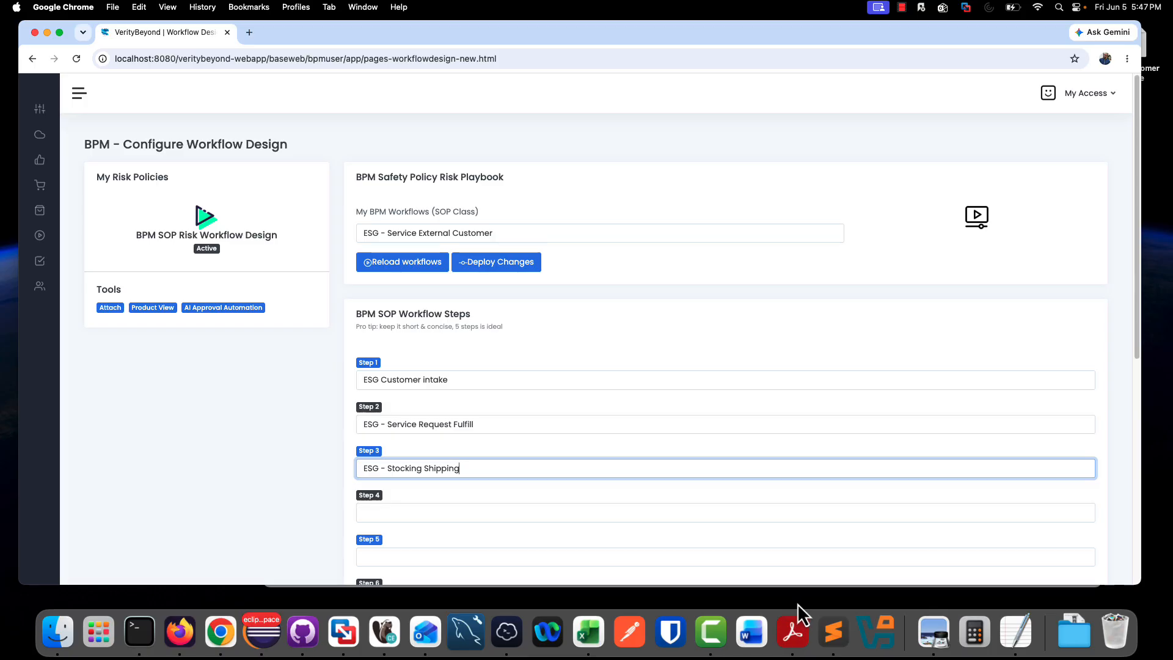
- Copy "ESG - Accounts Receivables" from the Sublime Text file into Step 4 of the workflow in Chrome
left_click(833, 631)
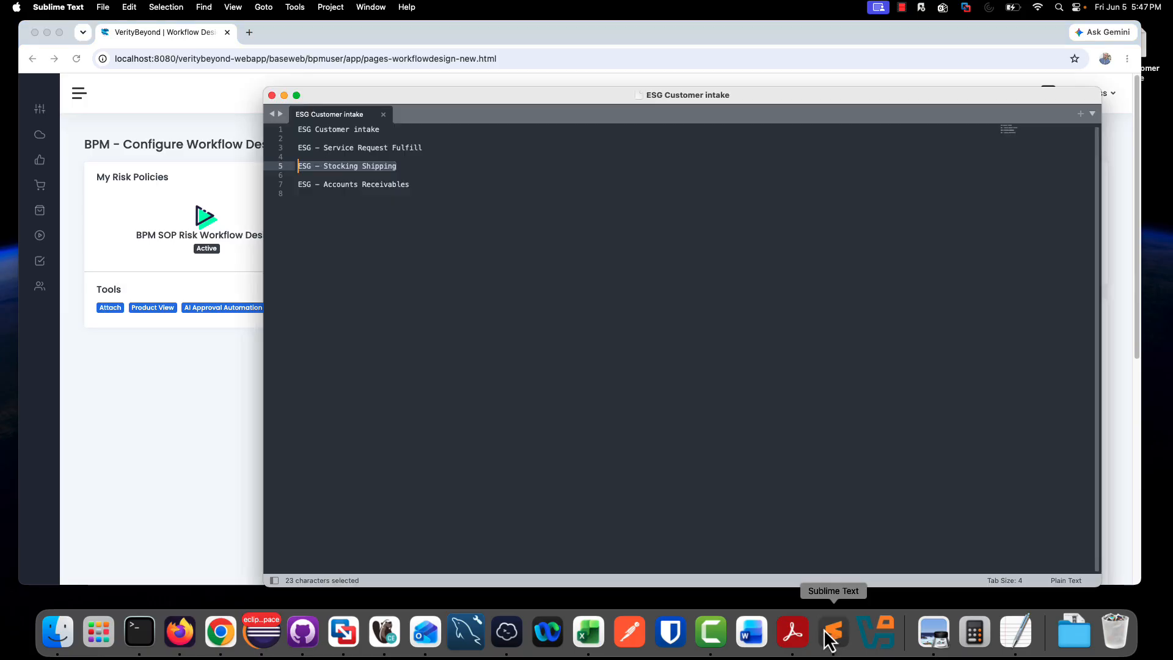
left_click_drag(409, 184, 283, 185)
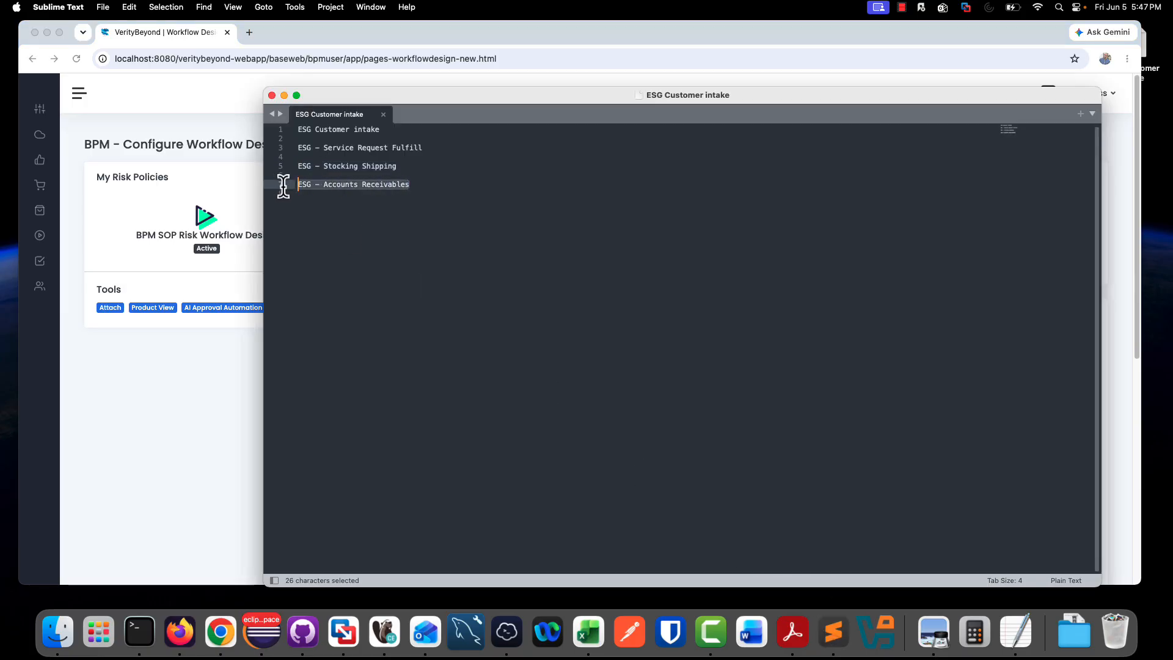
key("super+c")
left_click(200, 313)
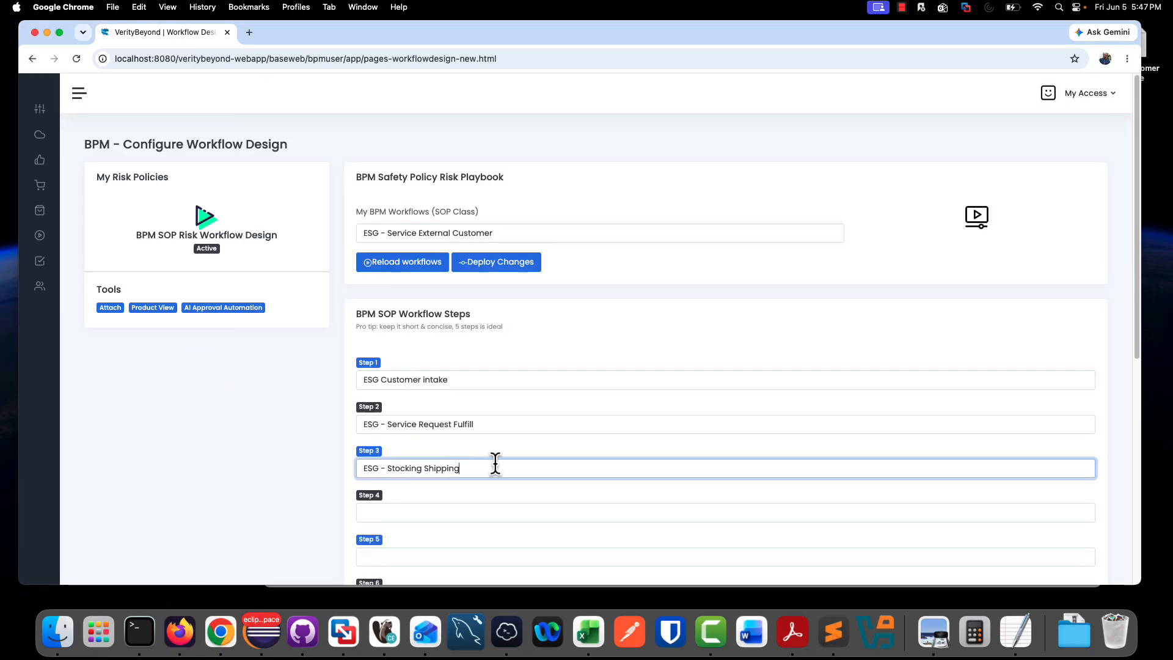
left_click(433, 513)
key("super+v")
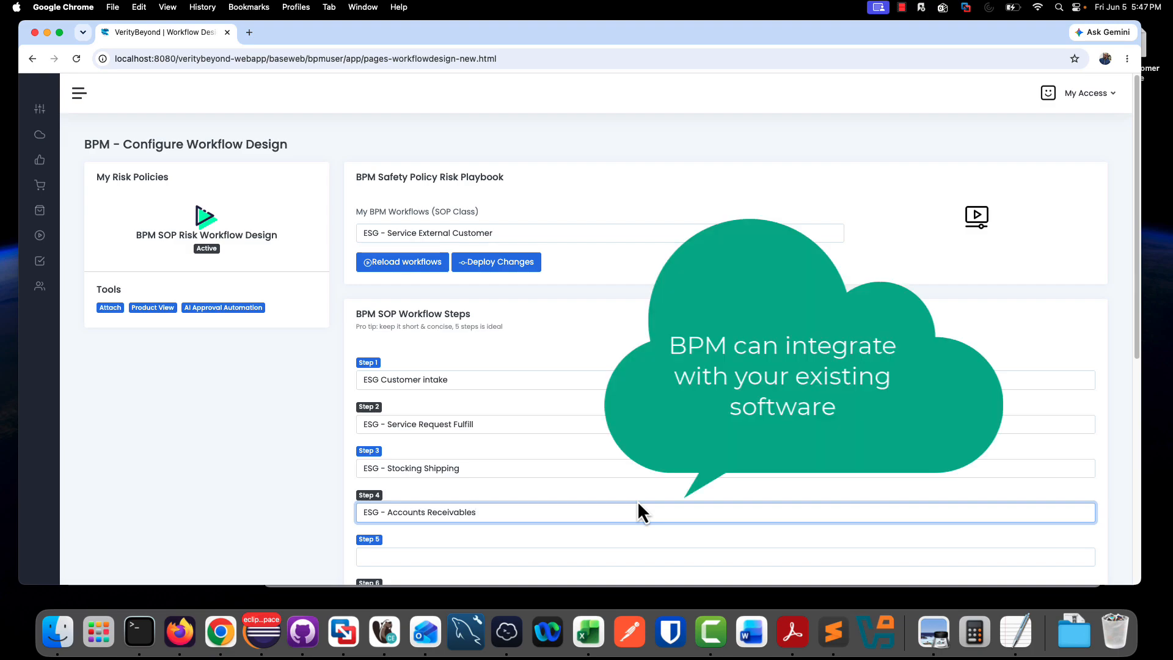
- Deploy the workflow changes and reselect ESG - Service External Customer to check its saved steps
scroll(444, 305, "down", 3)
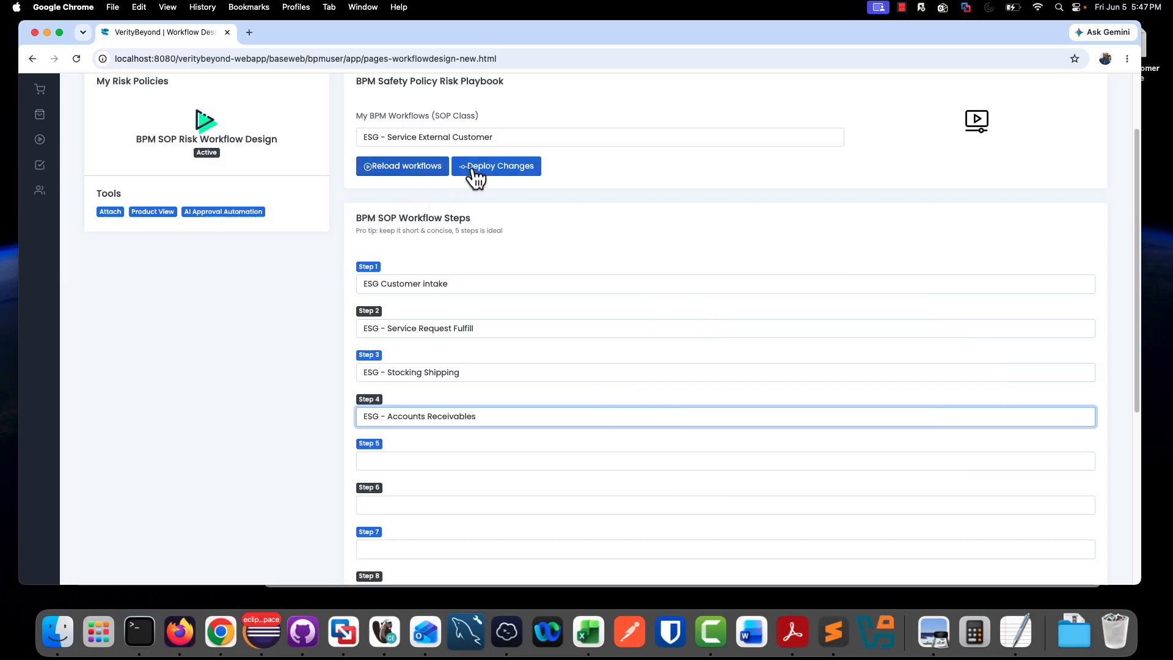
left_click(474, 172)
left_click(444, 142)
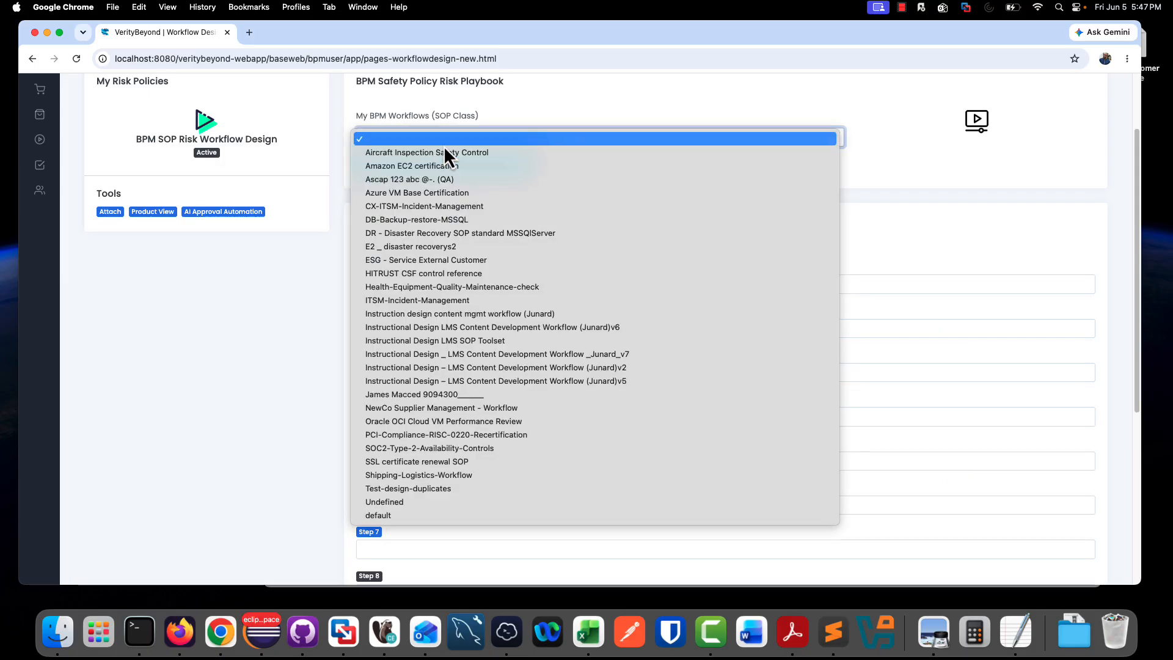
left_click(434, 262)
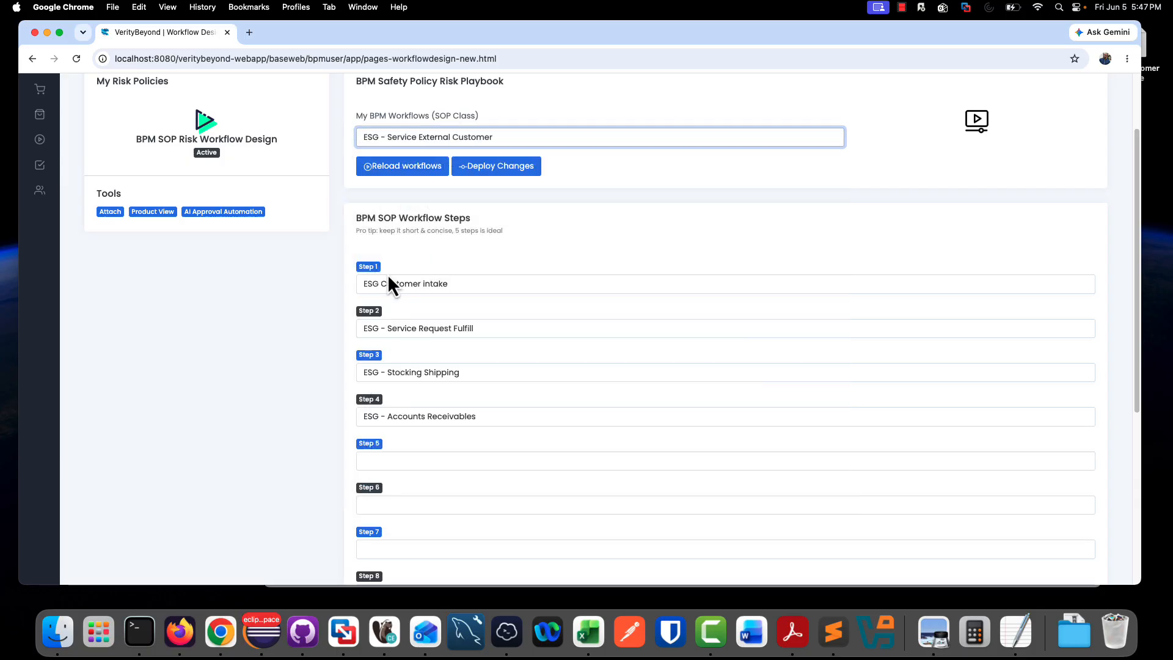
- Search the federated BPM users for "esg" and open the ESG accounts receivable / billing group's record
mouse_move(41, 191)
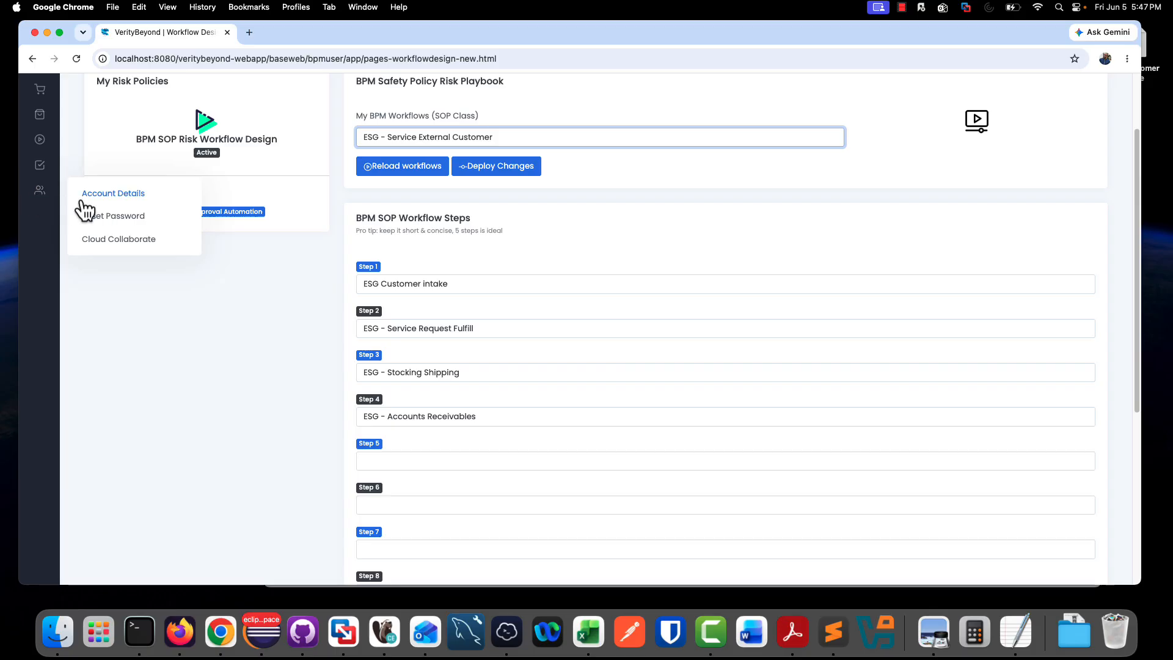
left_click(100, 239)
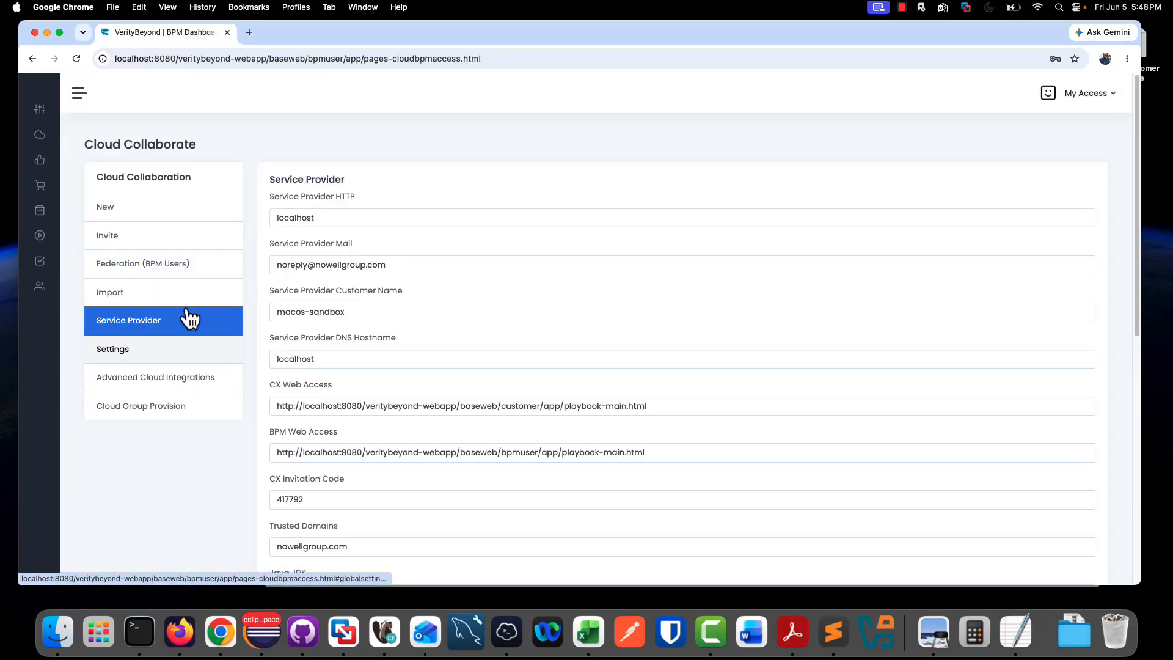
left_click(166, 263)
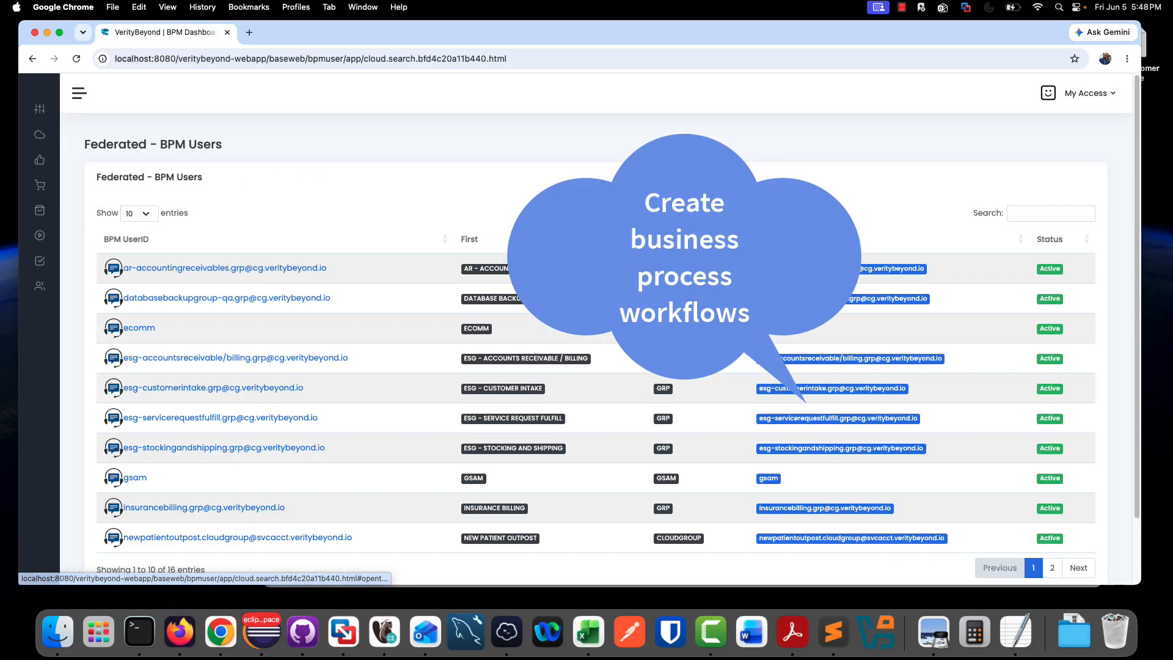
left_click(1033, 215)
type("esg")
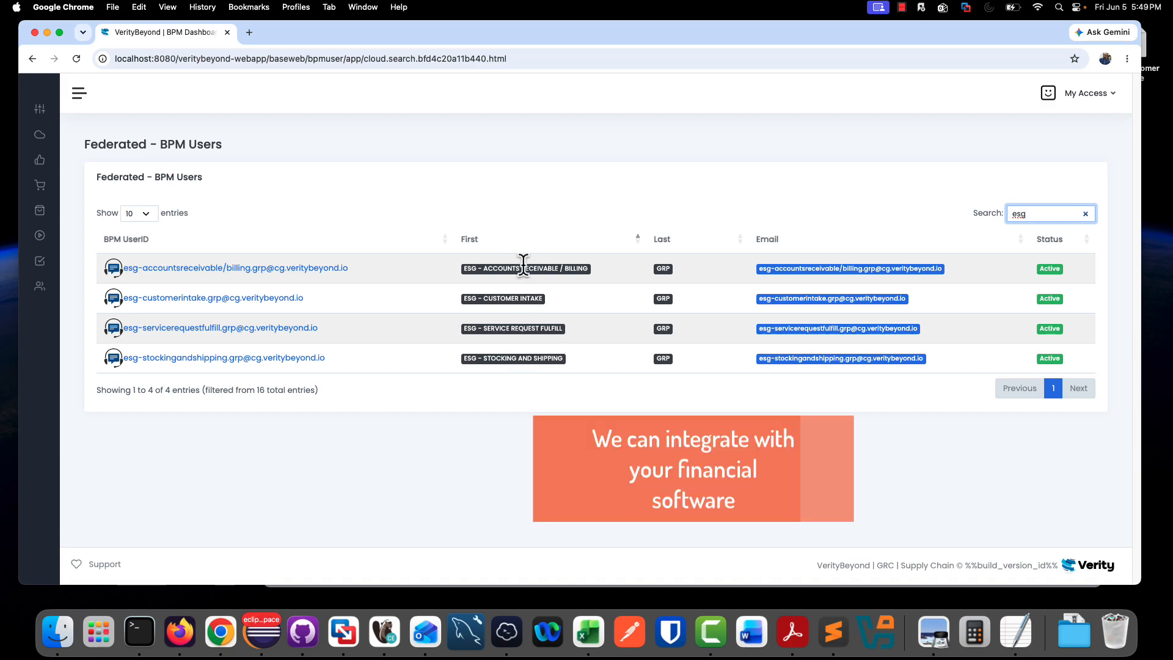
left_click(309, 280)
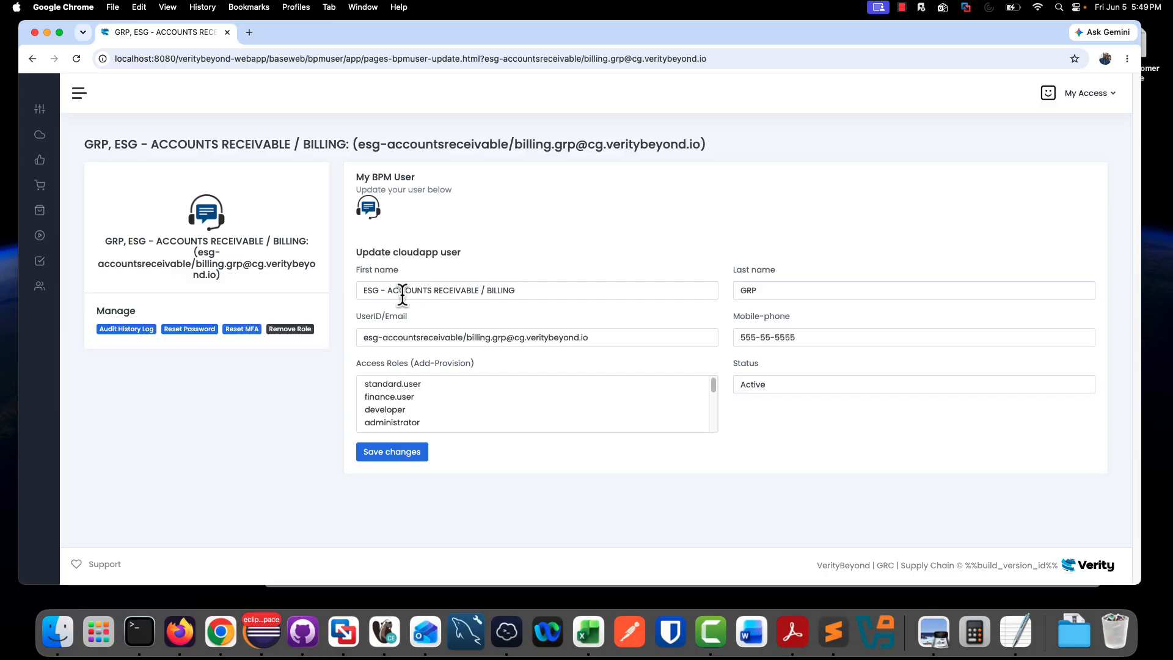
- View the cloud group provisioning form, and open Cloud Service Management from the advanced cloud integrations
mouse_move(38, 285)
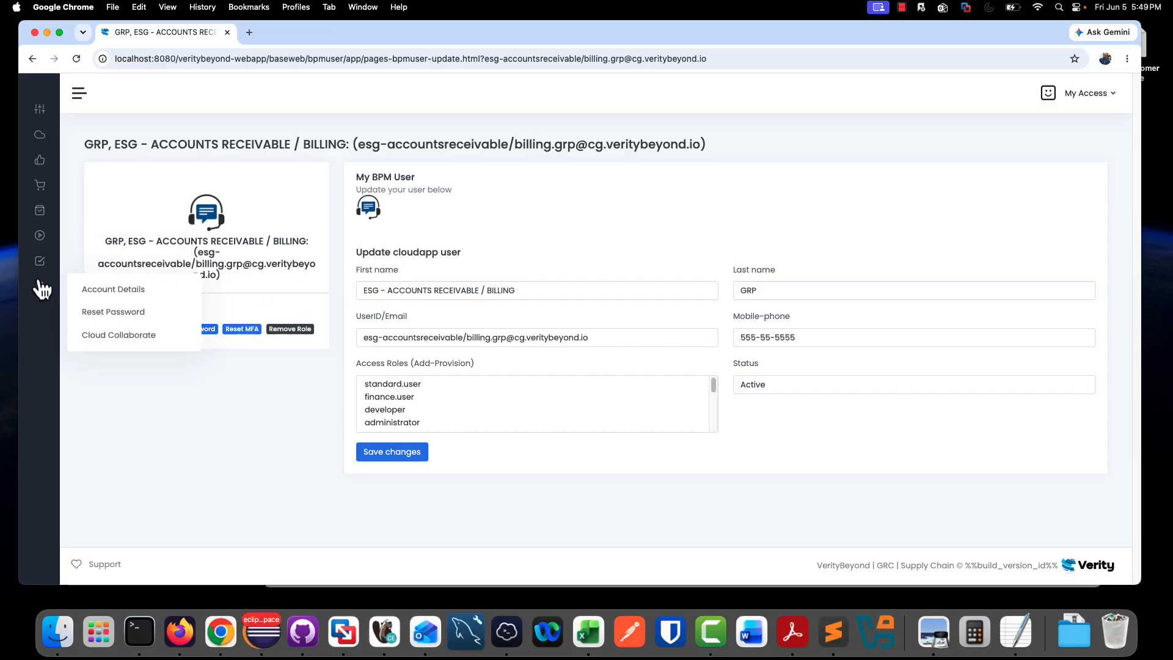
left_click(138, 335)
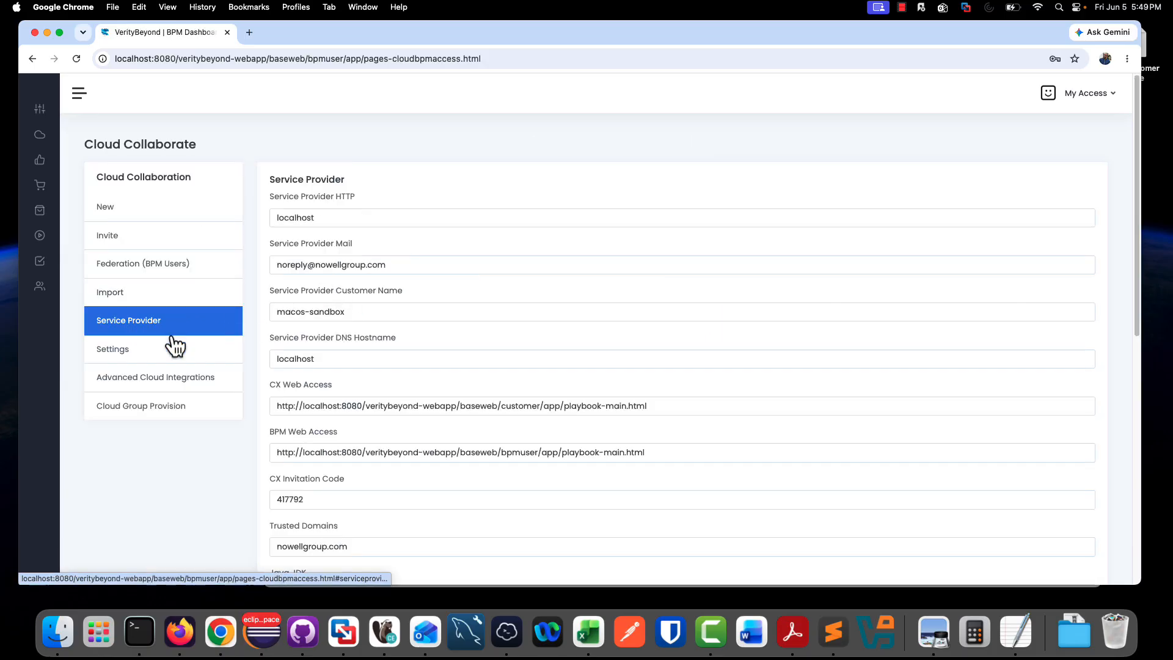
left_click(174, 405)
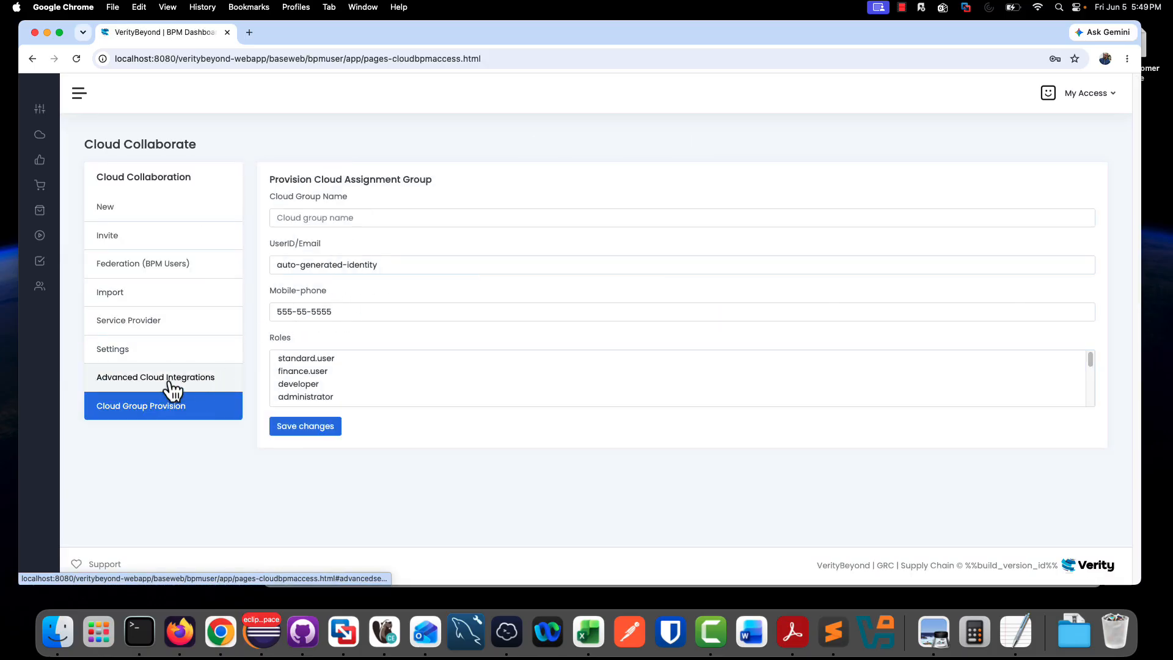
left_click(174, 384)
left_click(309, 238)
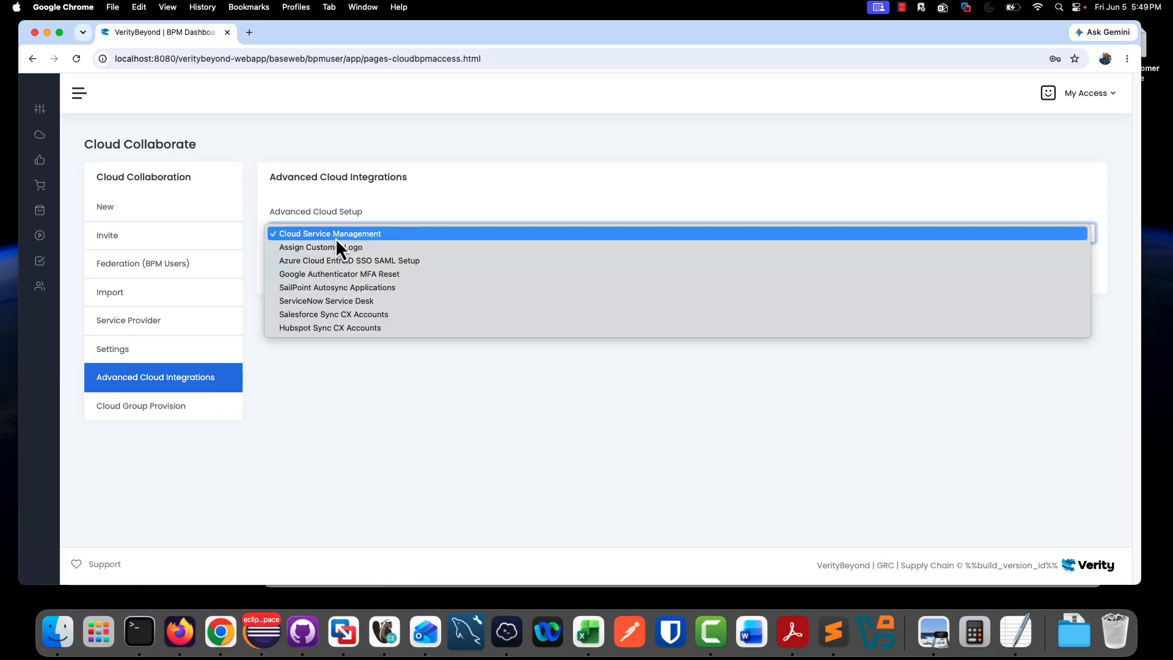
left_click(336, 237)
left_click(298, 273)
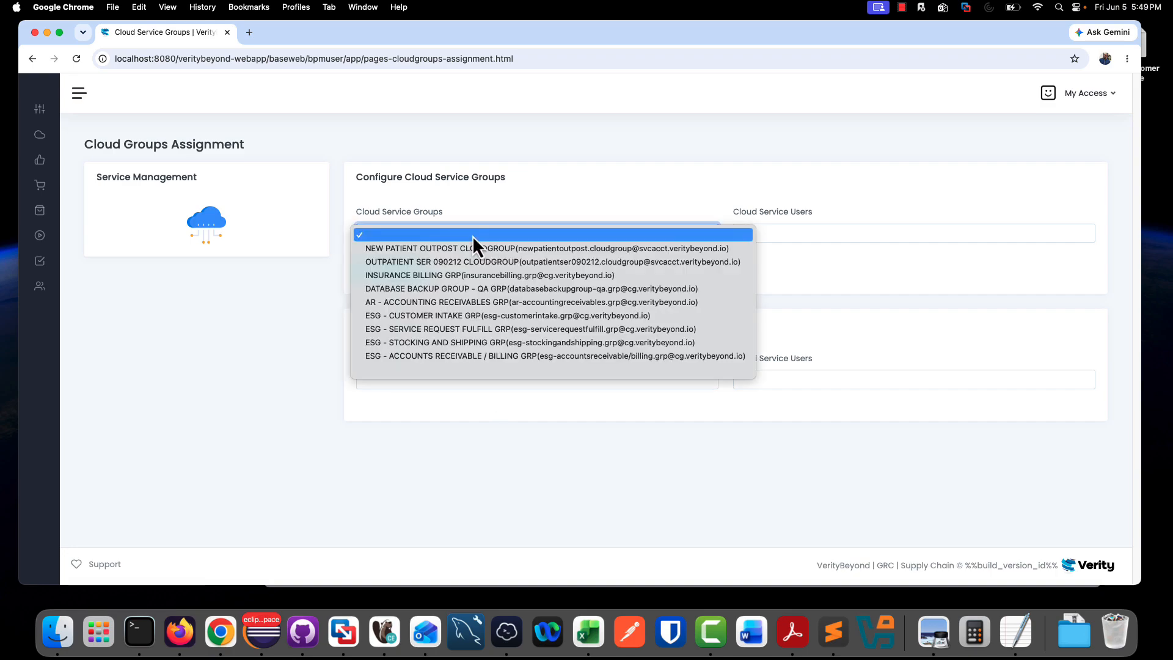
- Select the ESG - CUSTOMER INTAKE GRP service group and review the cloud service users available for it
left_click(467, 316)
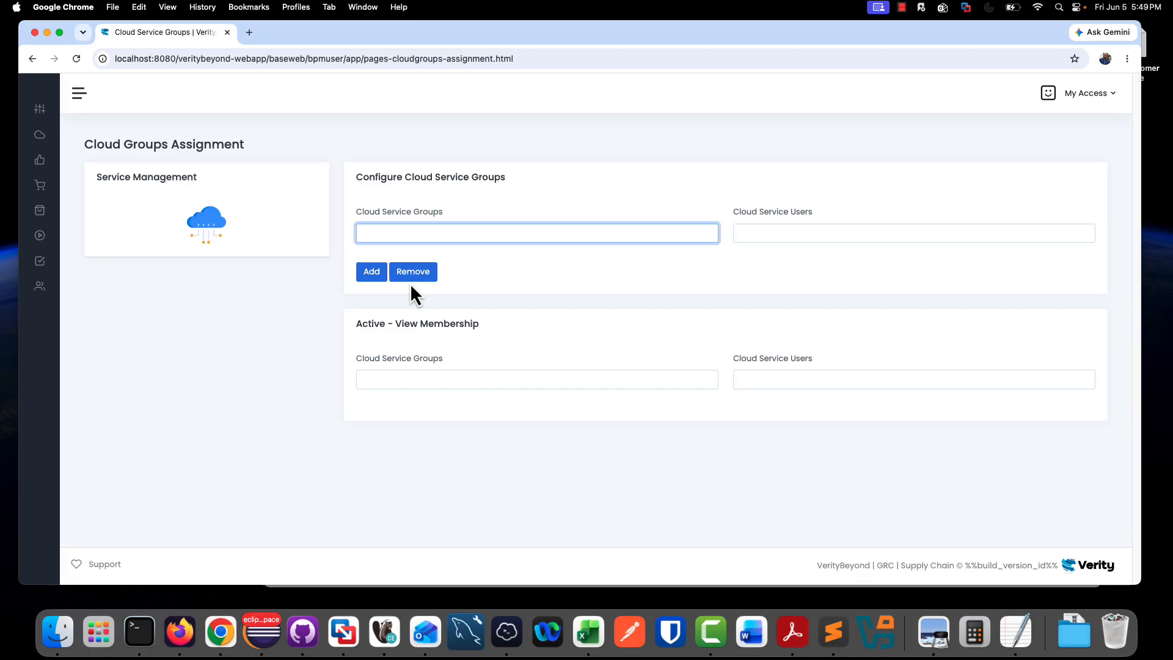
left_click(855, 235)
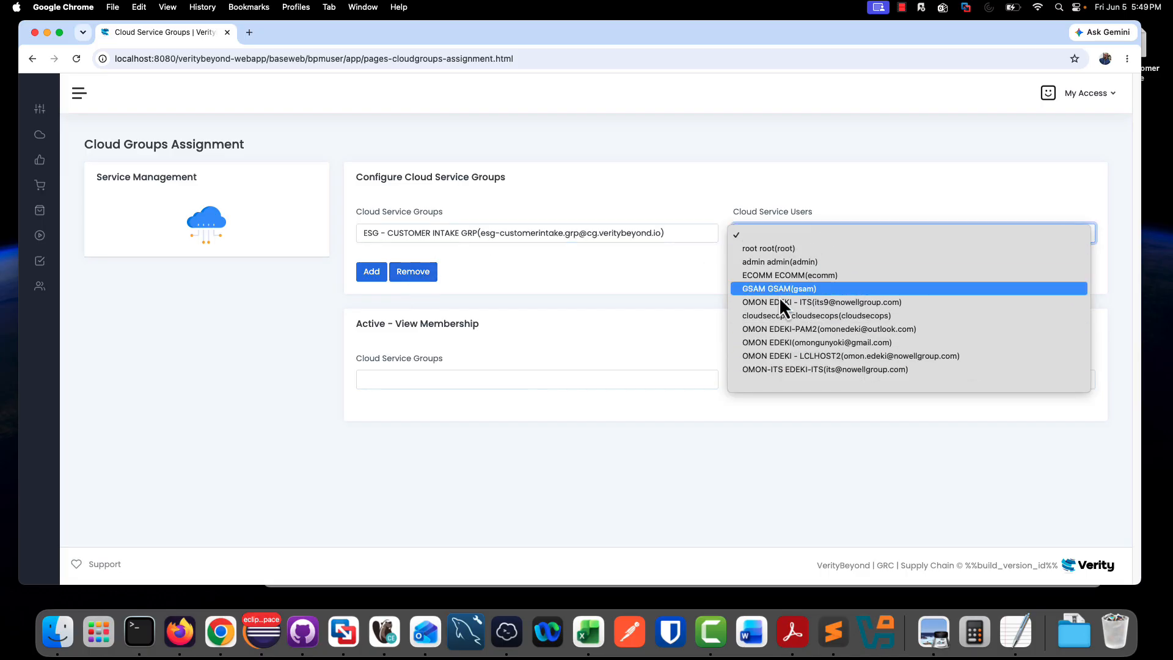
left_click(573, 280)
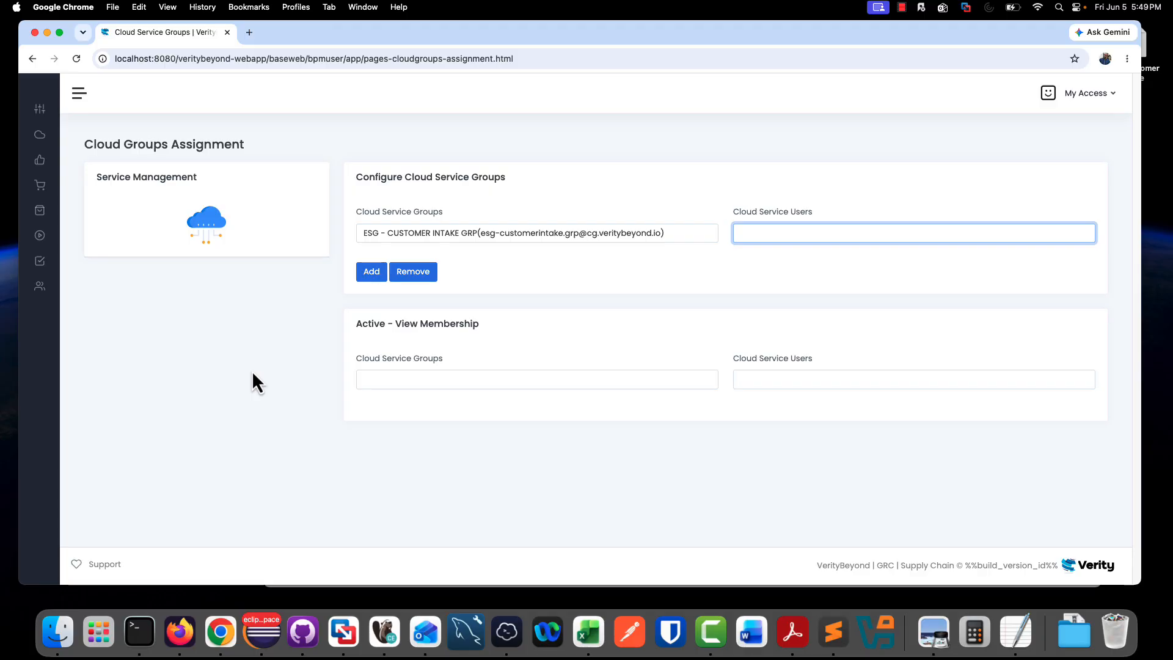
- Return to the SOP workflow design page
mouse_move(41, 262)
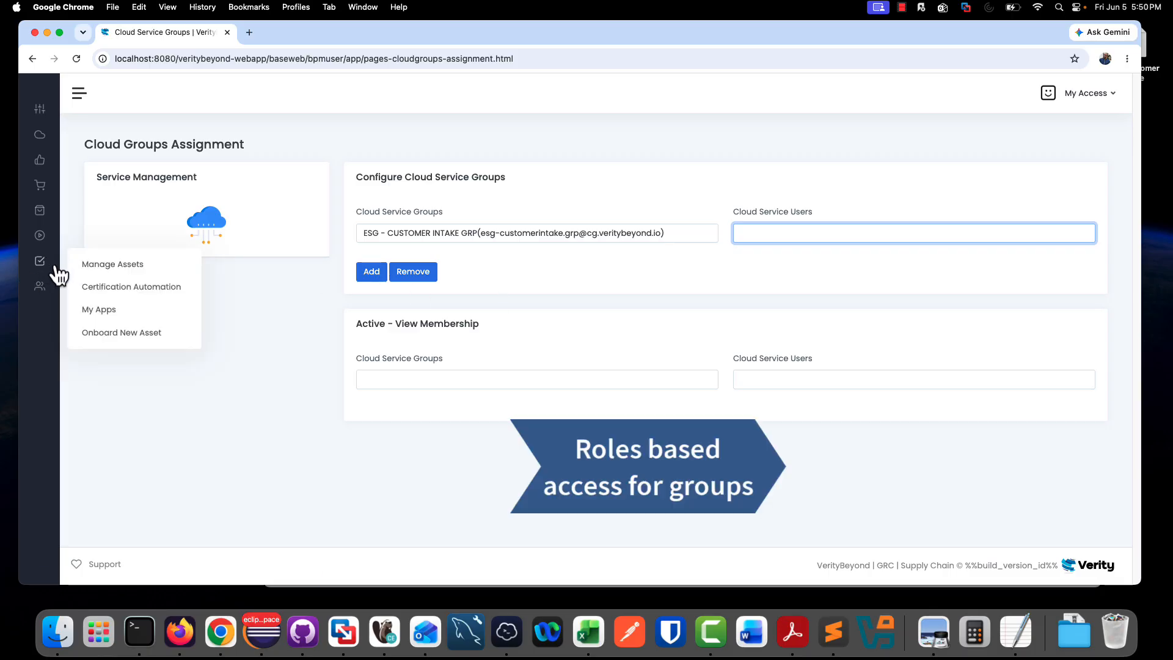
mouse_move(42, 237)
left_click(114, 240)
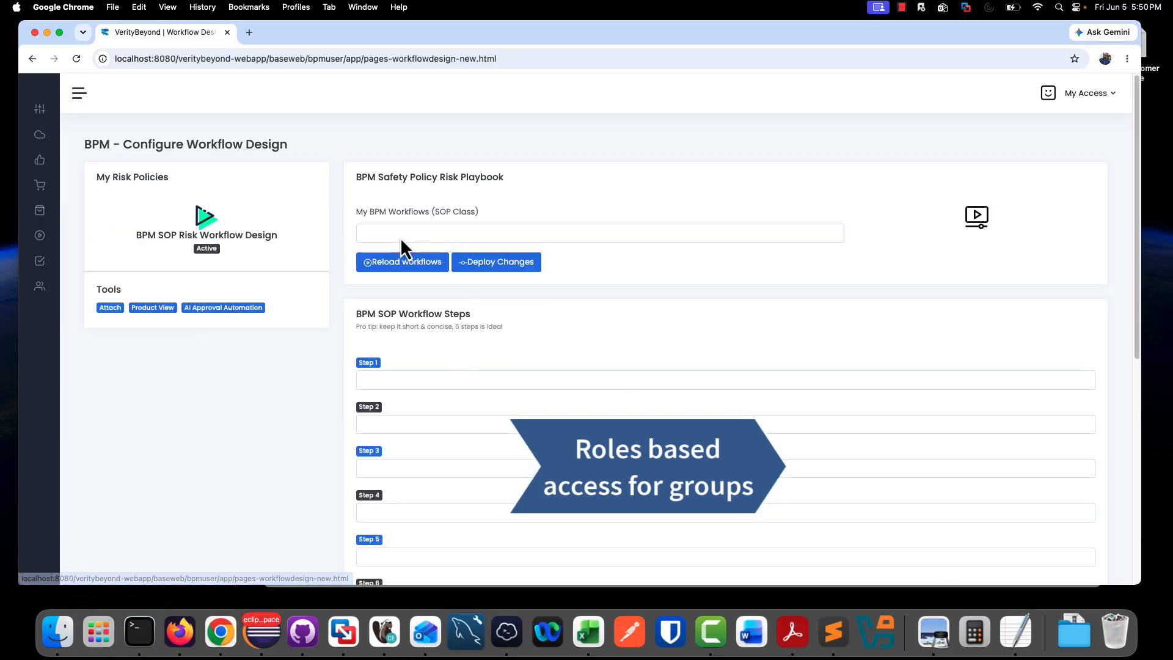
- Load the ESG - Service External Customer workflow's steps, and select the same workflow in AI Approval Automation
left_click(402, 237)
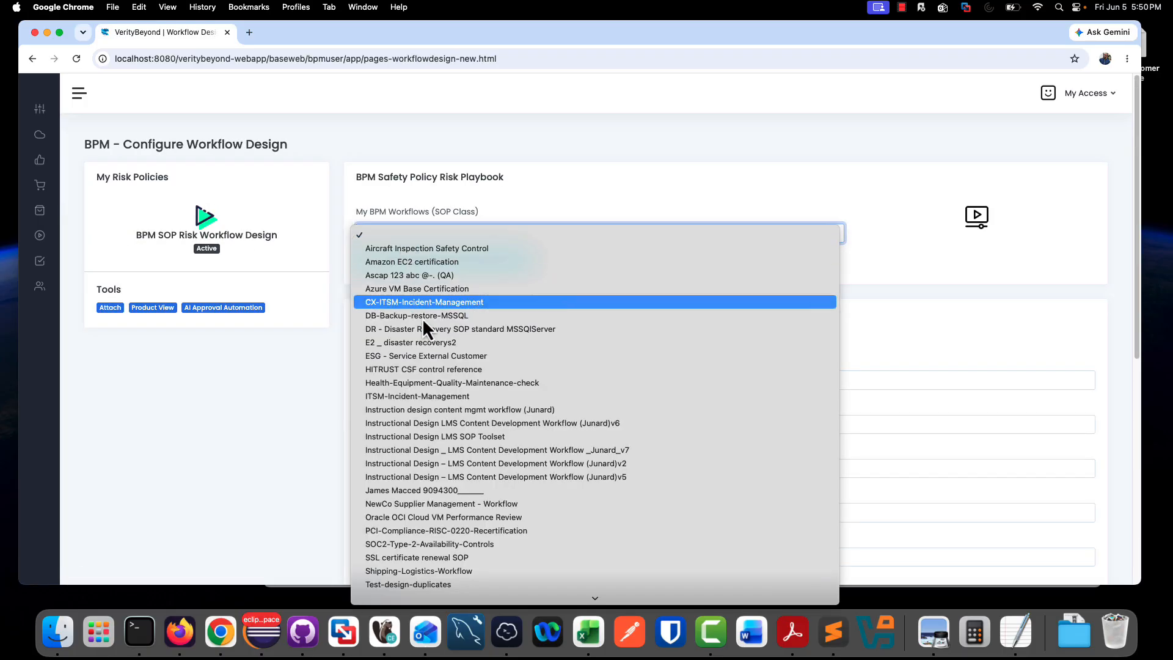
left_click(423, 354)
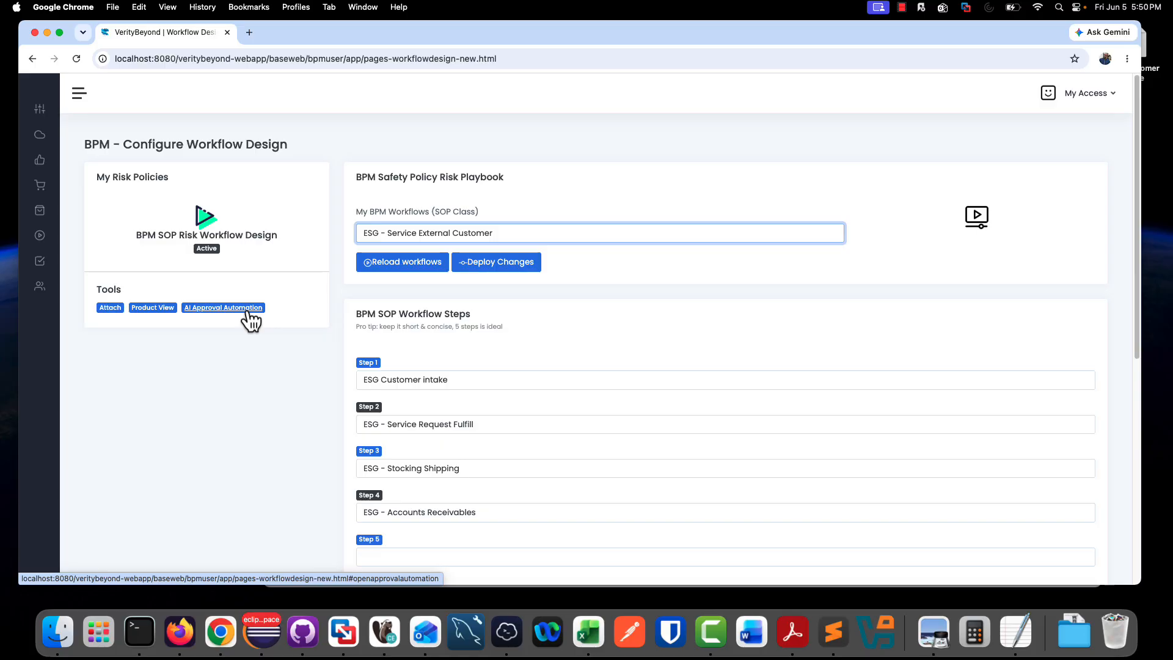
left_click(247, 309)
left_click(493, 231)
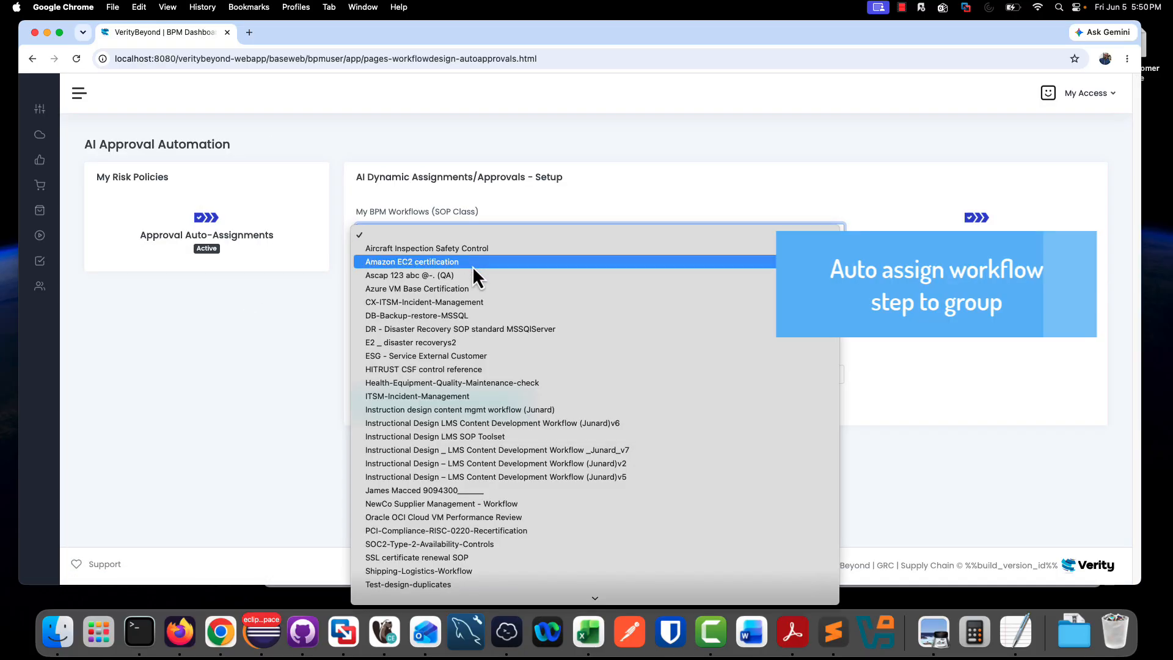
left_click(463, 355)
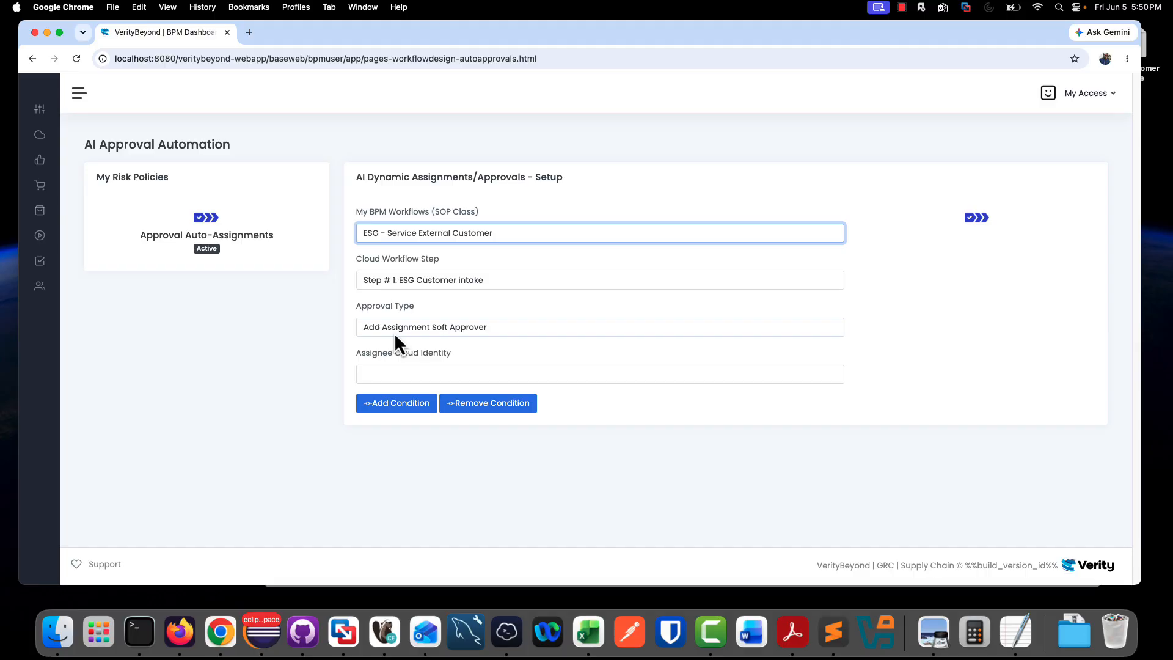
- Add a soft approver assignment condition giving Step # 1: ESG Customer intake to ESG - CUSTOMER INTAKE GRP
left_click(473, 369)
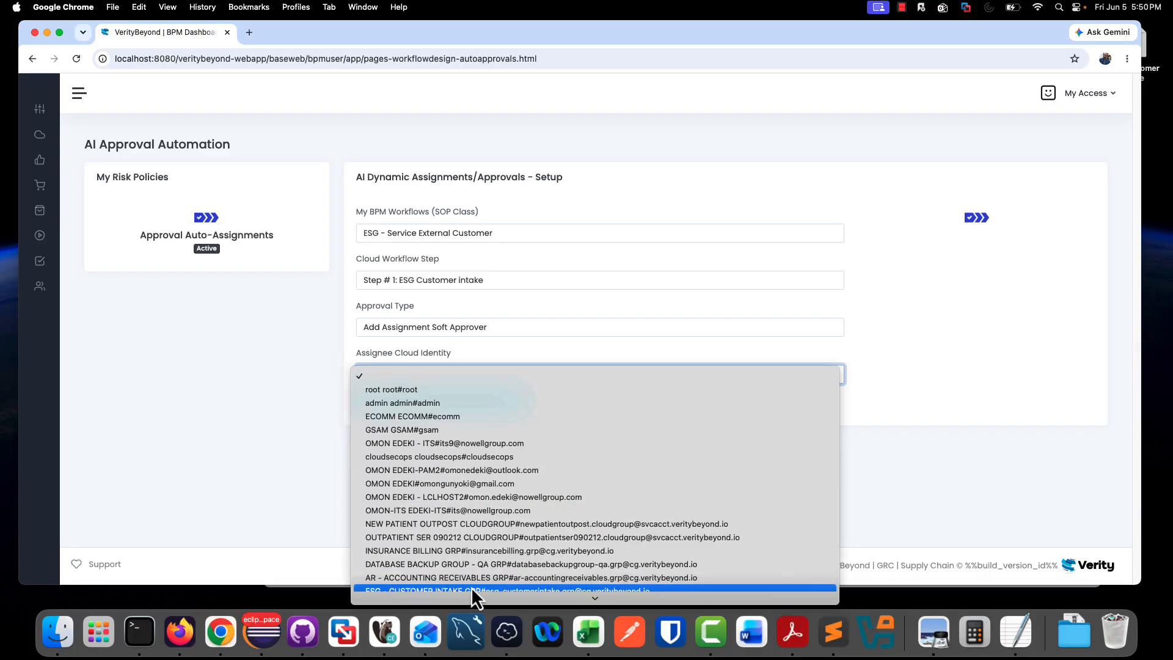
mouse_move(471, 599)
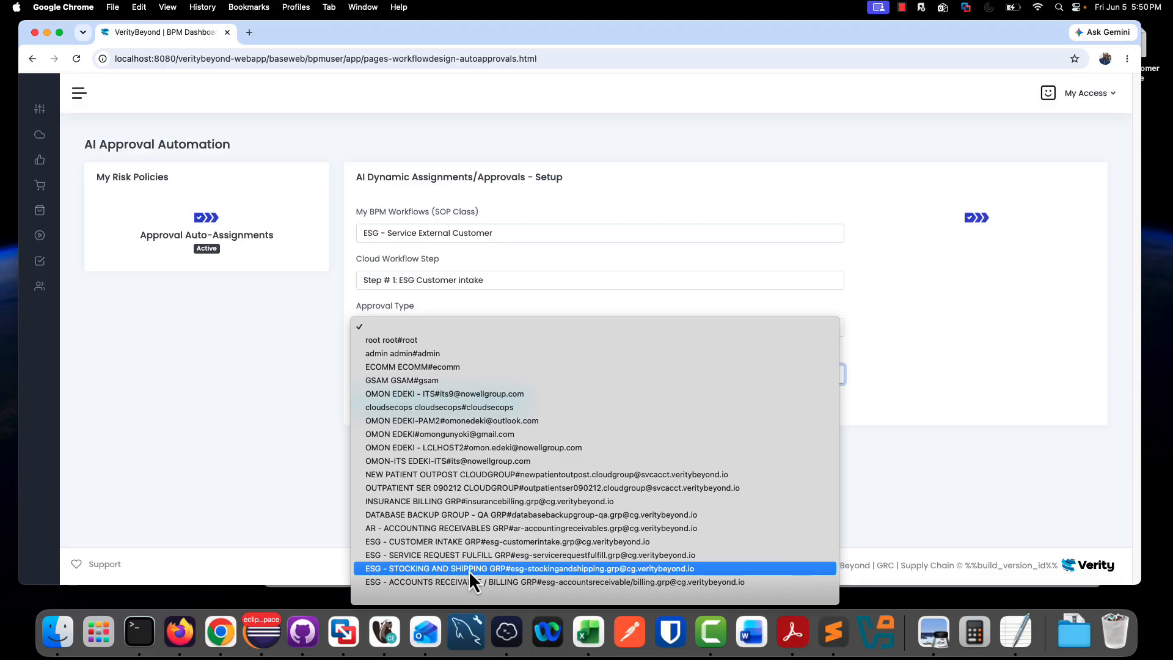
left_click(469, 545)
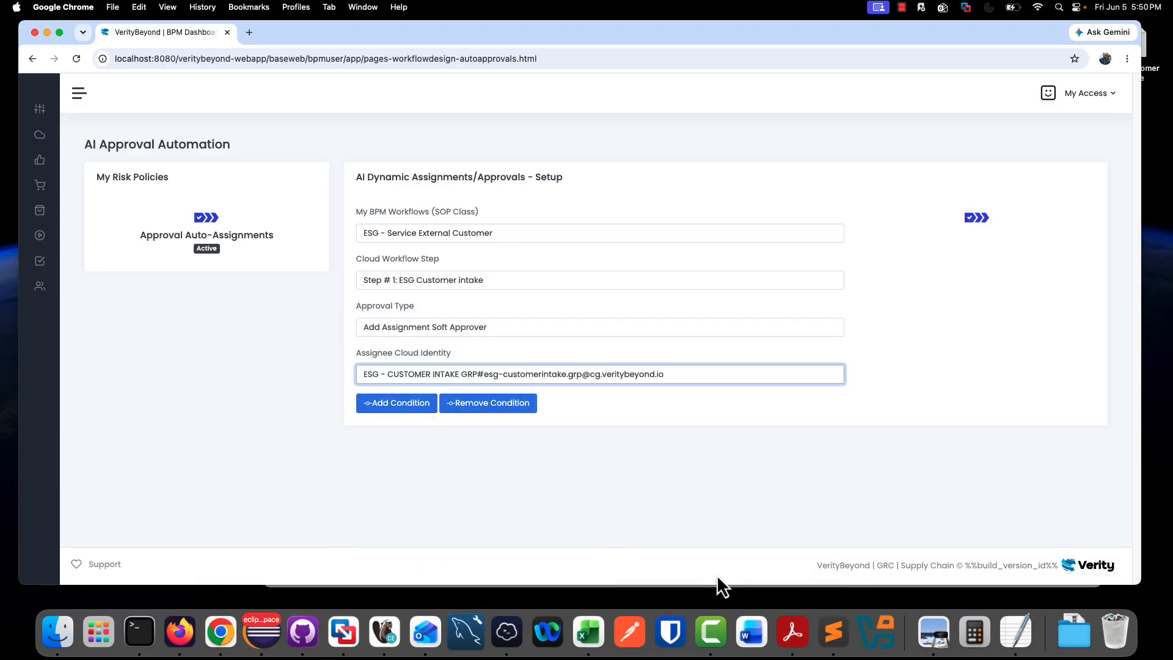
left_click(833, 631)
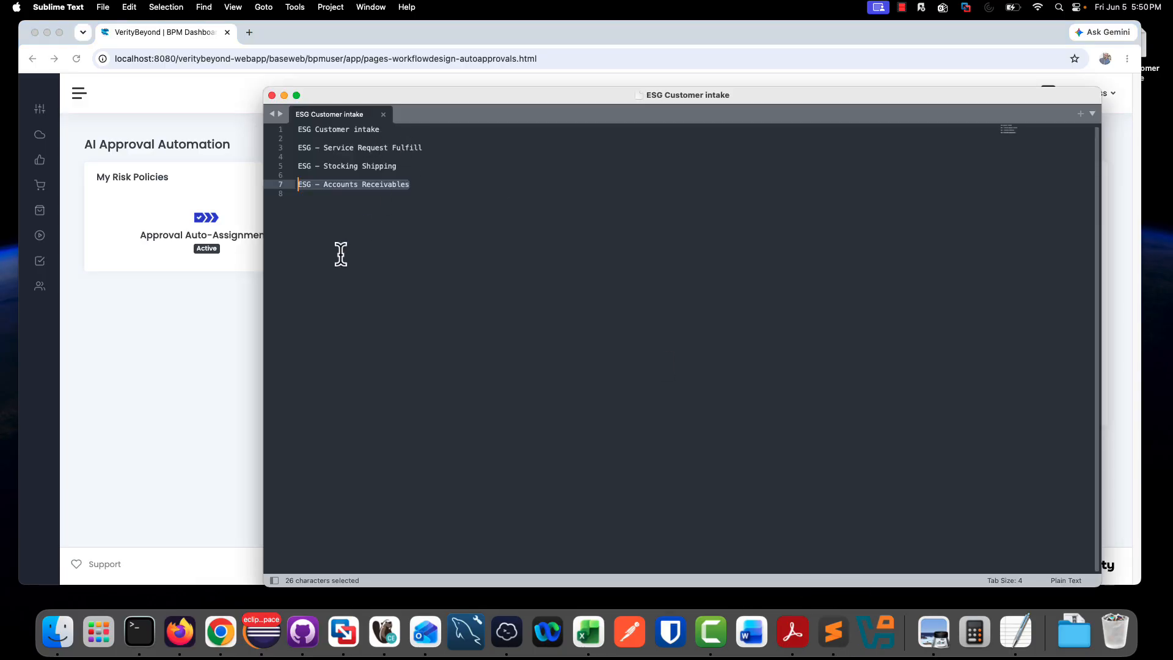
left_click(236, 338)
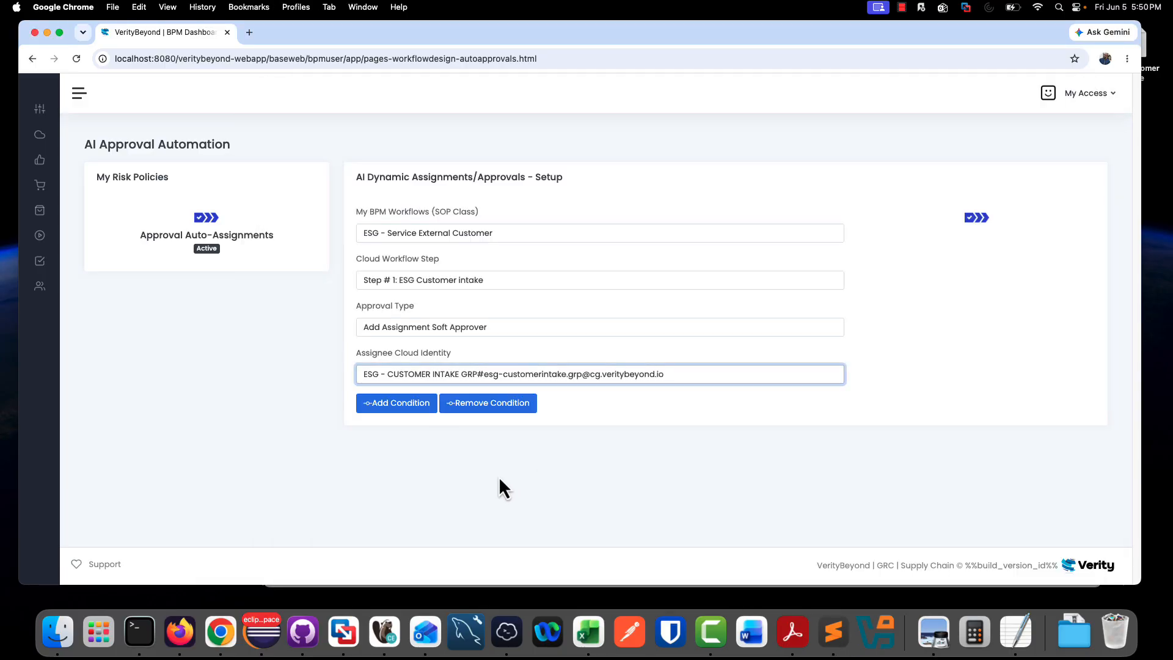
left_click(403, 408)
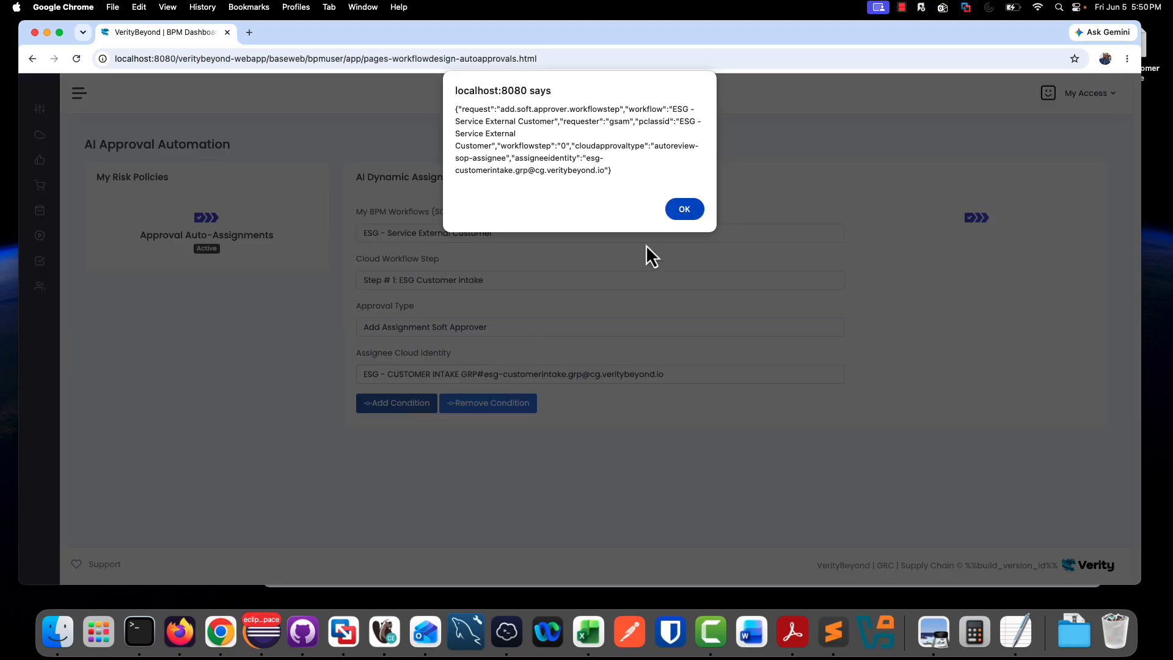
left_click(684, 209)
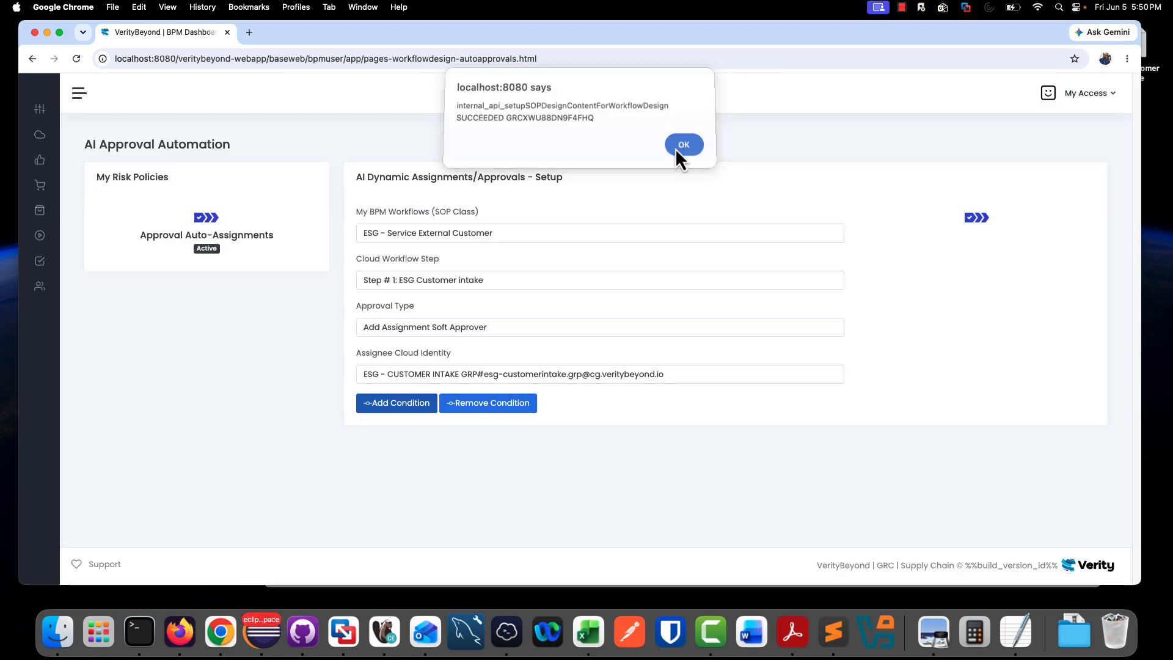
left_click(677, 148)
- Add a soft approver assignment condition giving Step # 2: ESG - Service Request Fulfill to ESG - SERVICE REQUEST FULFILL GRP
left_click(474, 280)
left_click(471, 293)
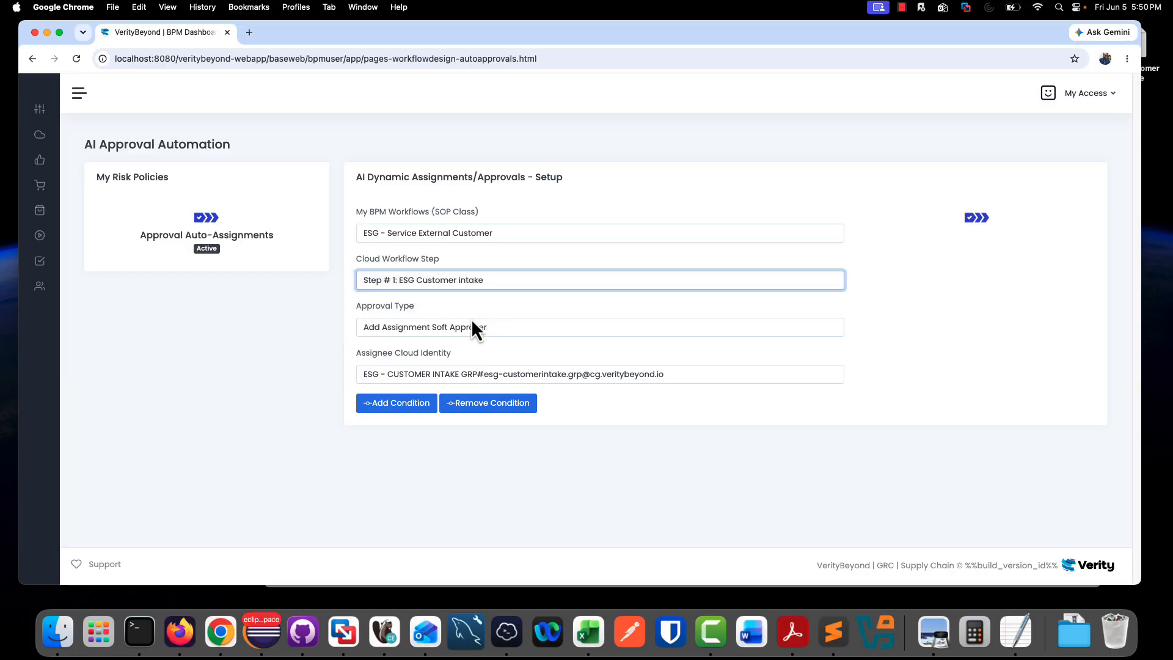
left_click(476, 376)
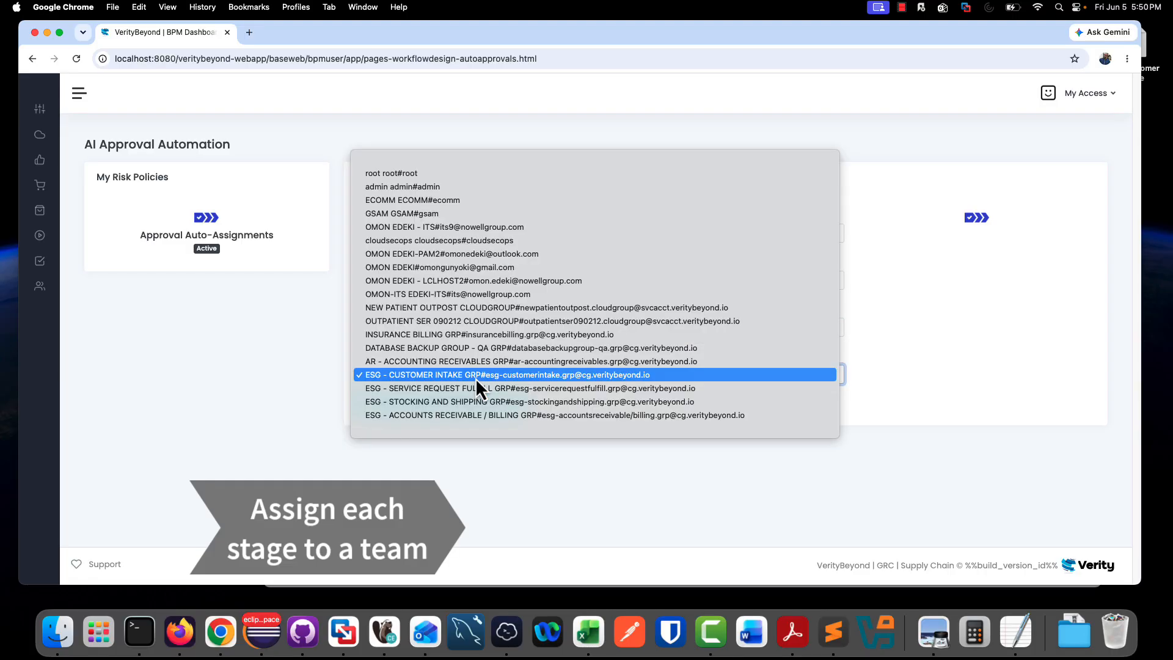
left_click(480, 389)
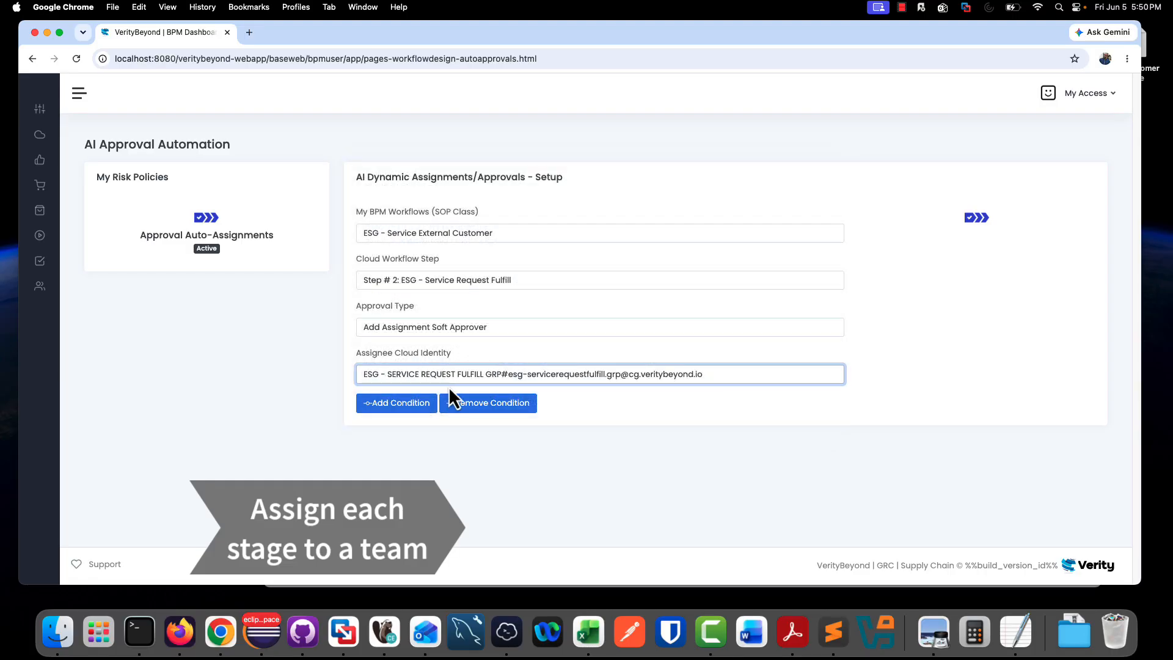
left_click(419, 405)
left_click(672, 212)
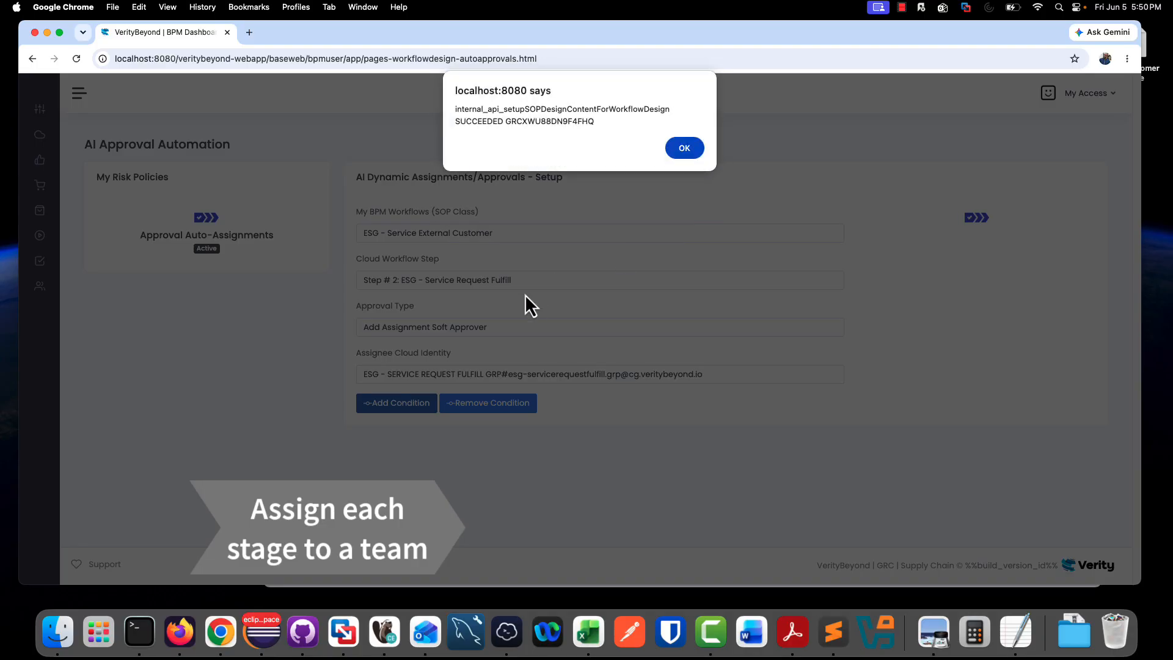
left_click(696, 149)
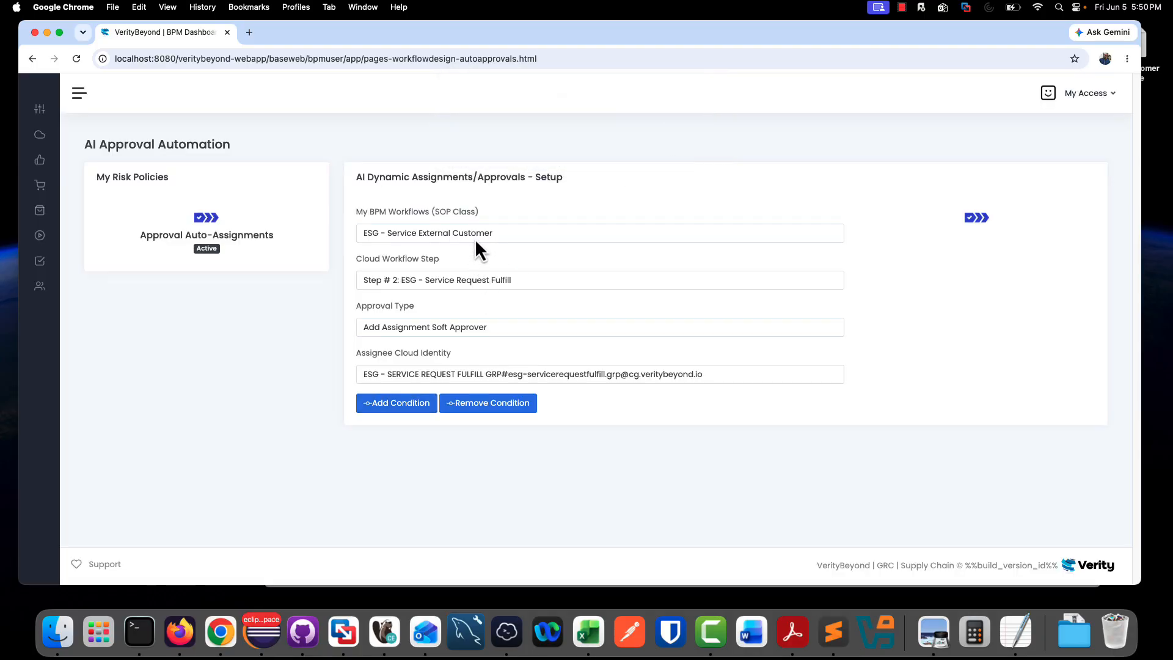
- Add a soft approver assignment condition giving Step # 3: ESG - Stocking Shipping to ESG - STOCKING AND SHIPPING GRP
left_click(475, 279)
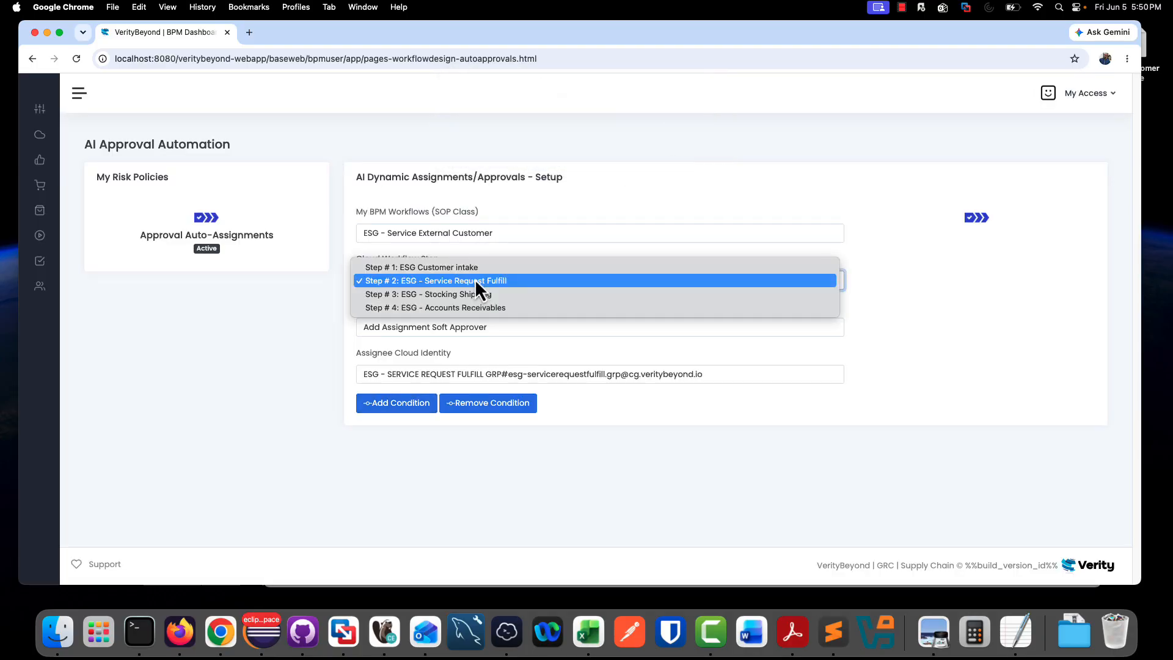
left_click(480, 295)
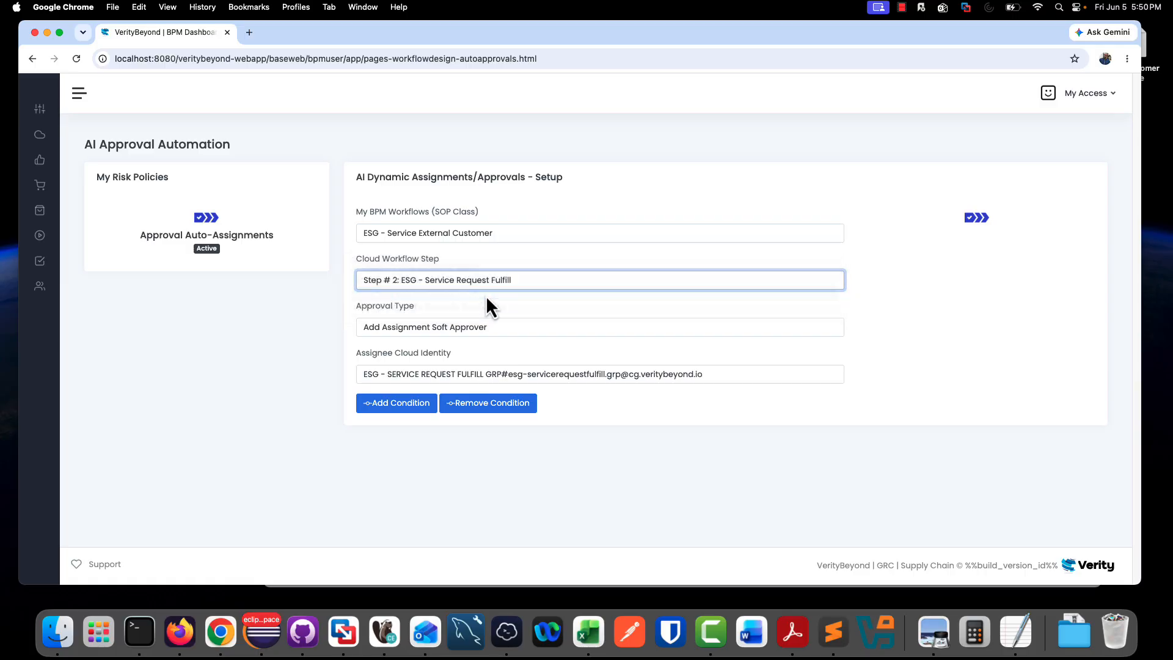
left_click(471, 378)
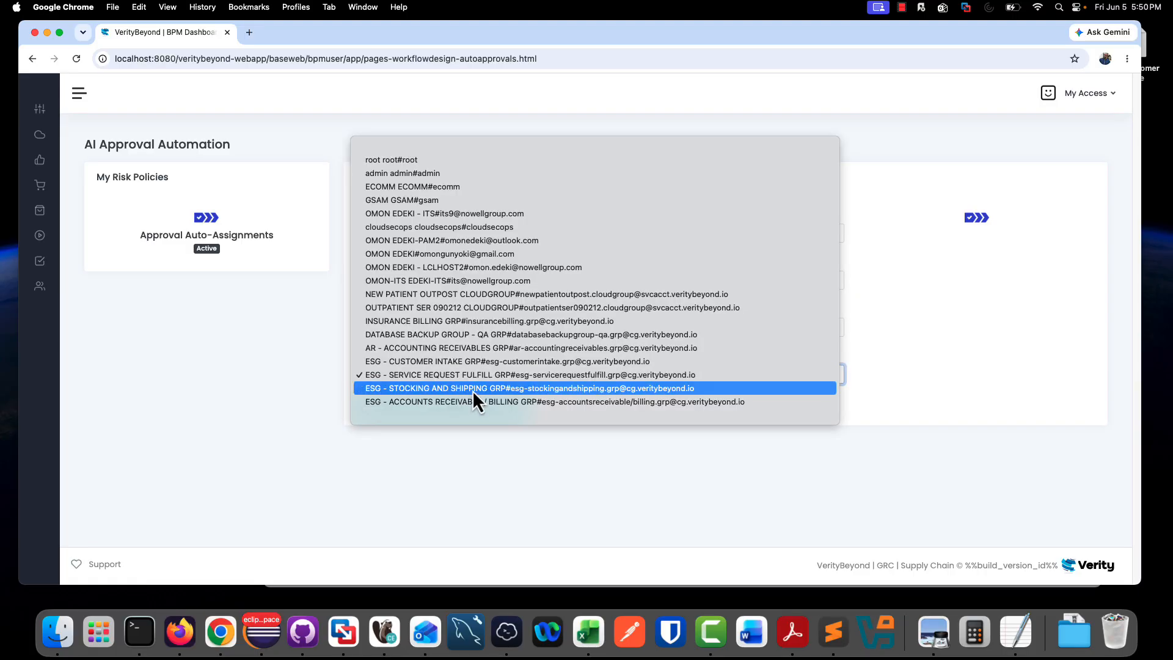
left_click(472, 389)
left_click(414, 408)
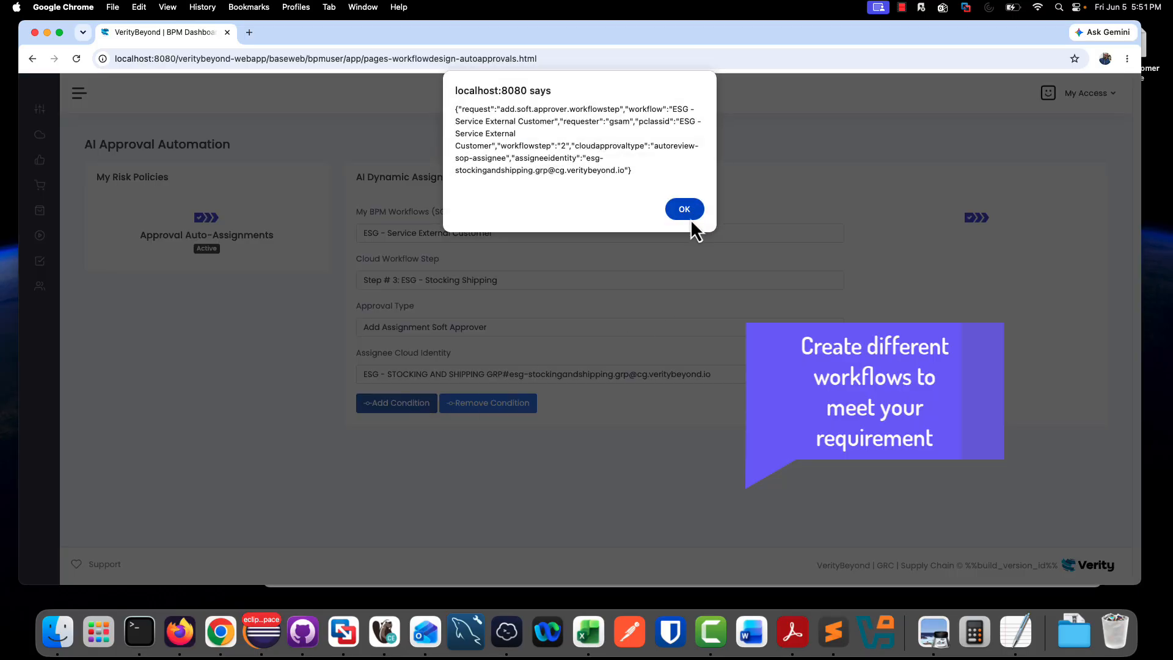
left_click(684, 211)
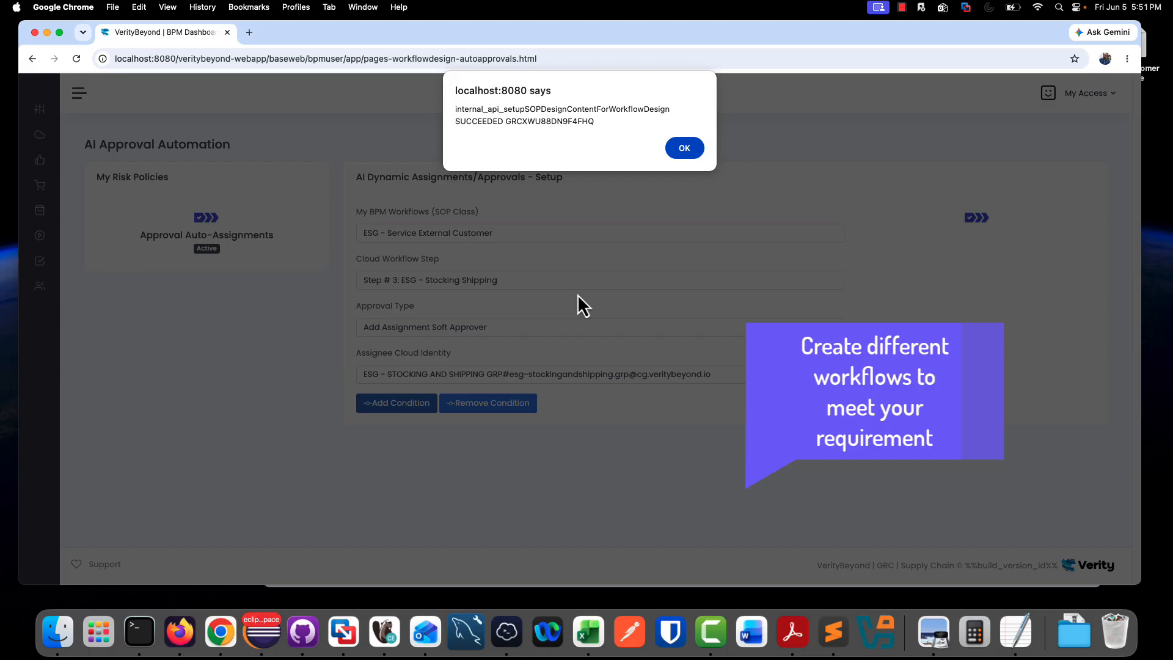
left_click(683, 152)
- Add a soft approver assignment condition giving Step # 4: ESG - Accounts Receivables to ESG - ACCOUNTS RECEIVABLE / BILLING GRP
left_click(519, 280)
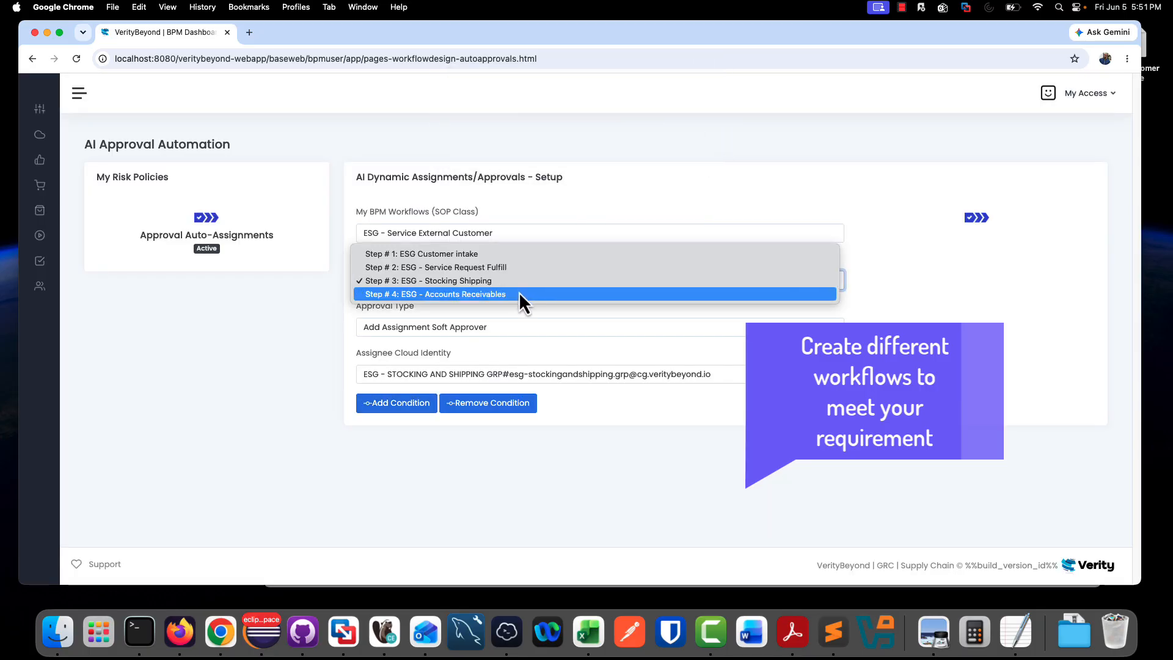
left_click(518, 293)
left_click(468, 374)
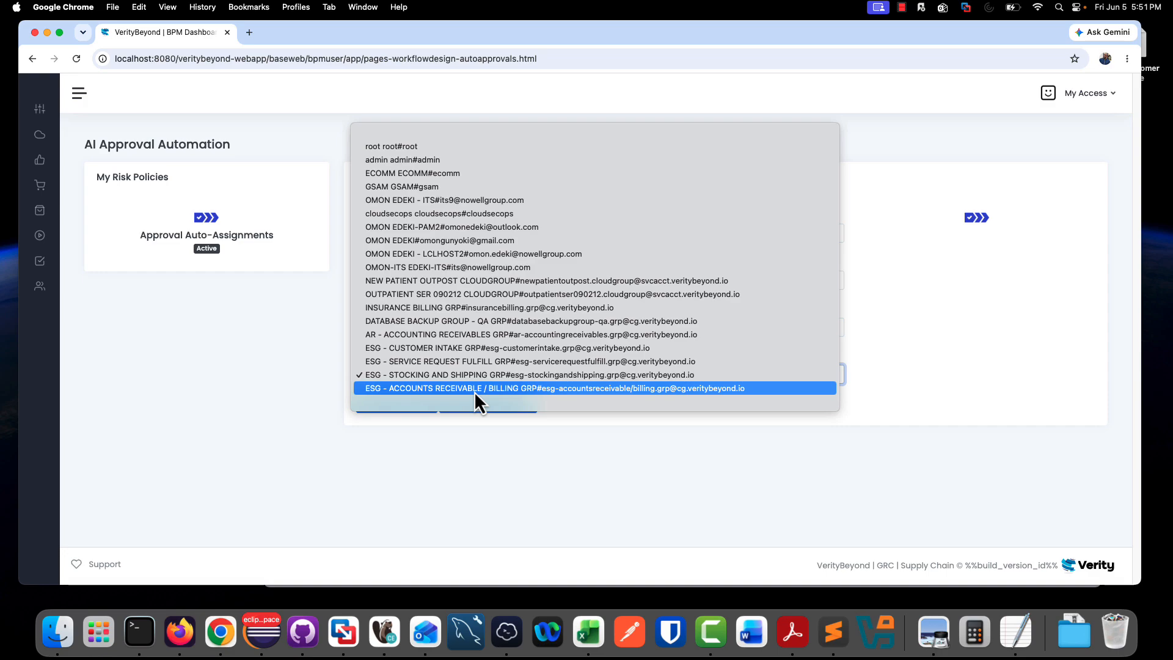
left_click(474, 390)
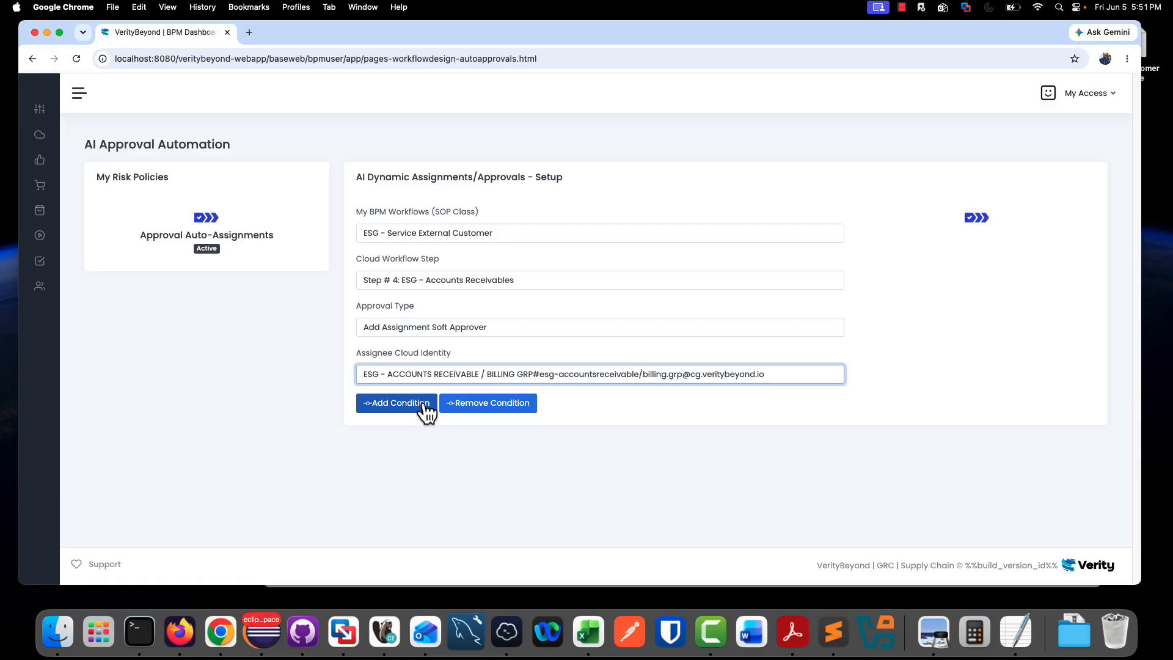
left_click(423, 405)
left_click(683, 210)
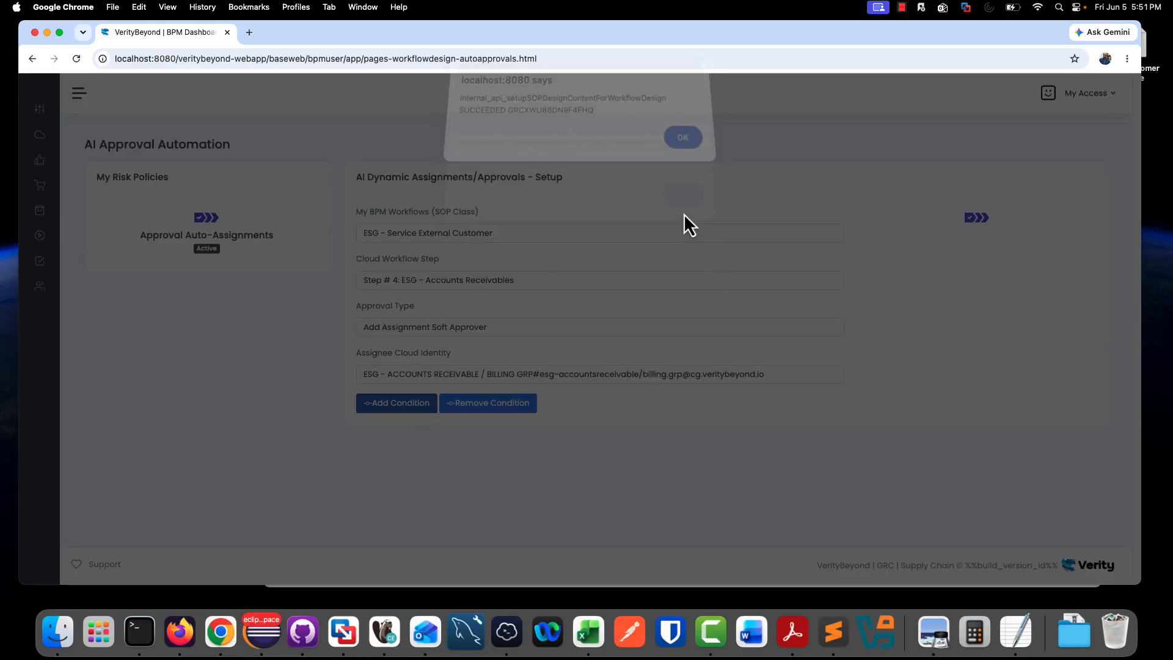
left_click(687, 149)
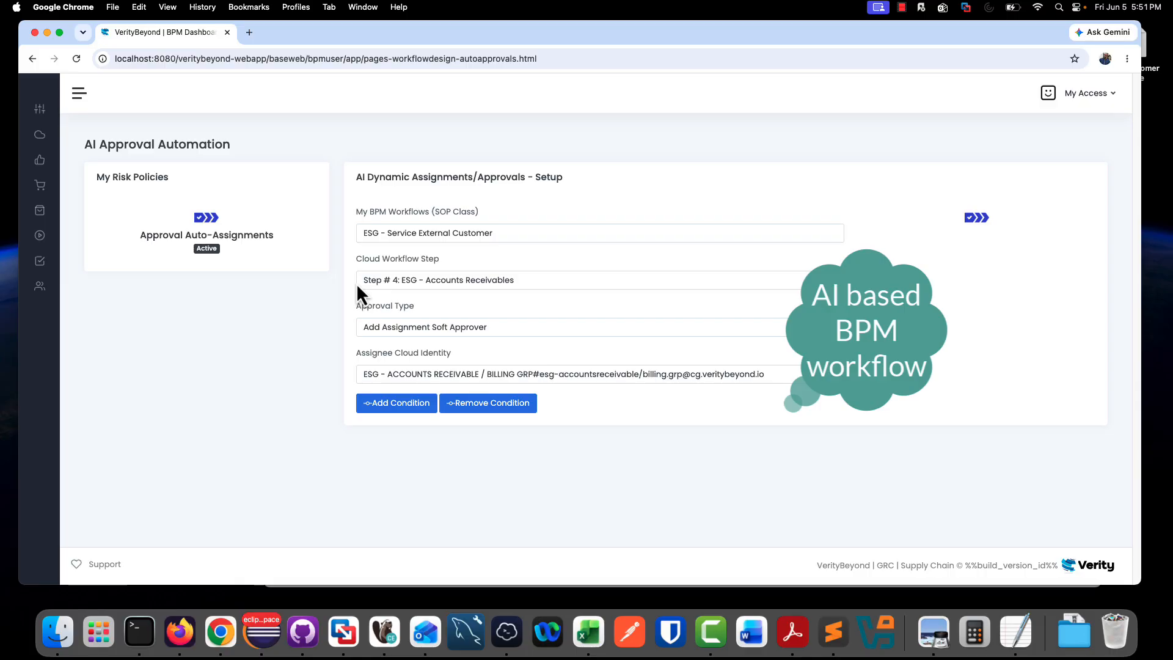
- Open the Burlington Textiles Corp of America customer record and choose the ESG - Service External Customer workflow for its order
mouse_move(42, 262)
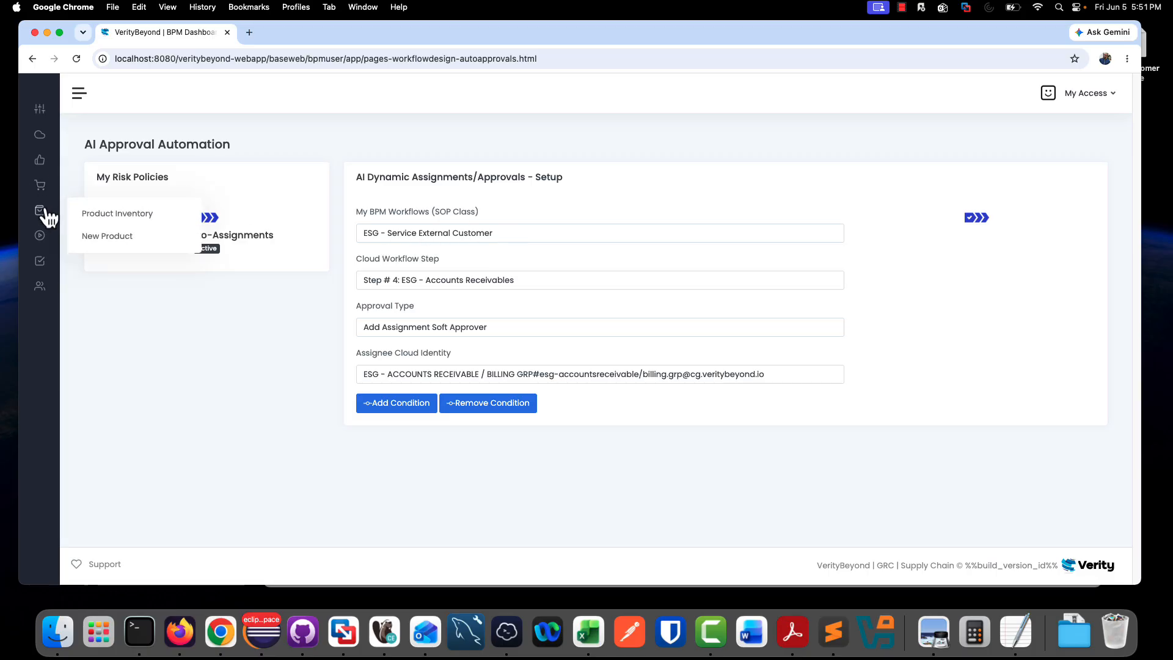
mouse_move(46, 184)
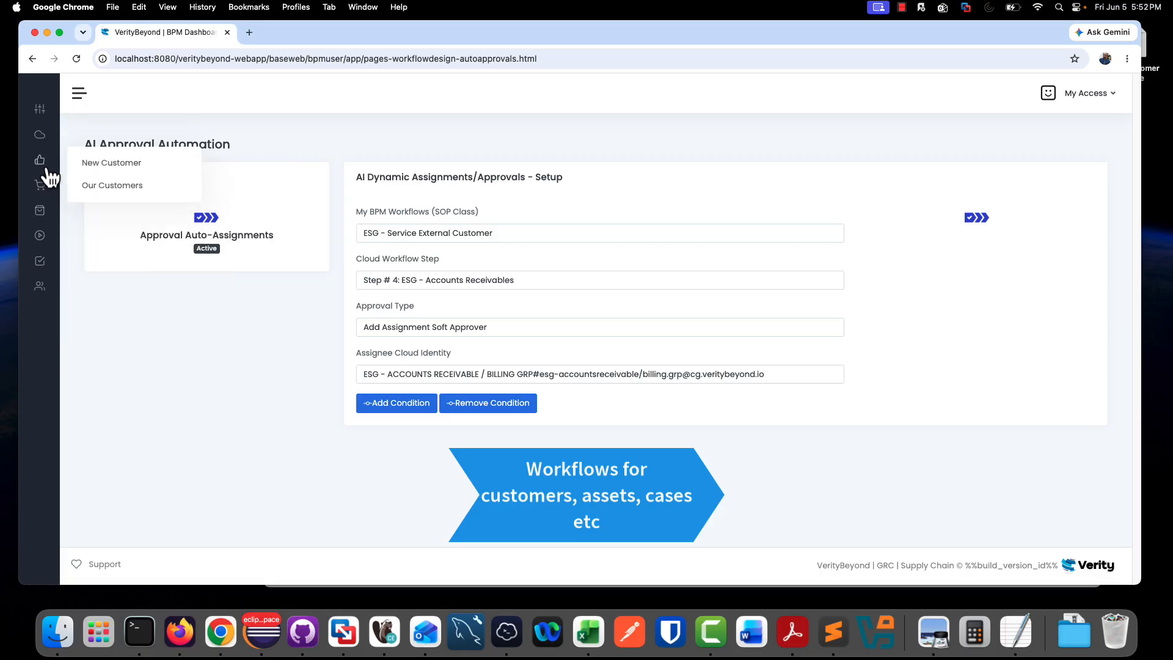
left_click(112, 185)
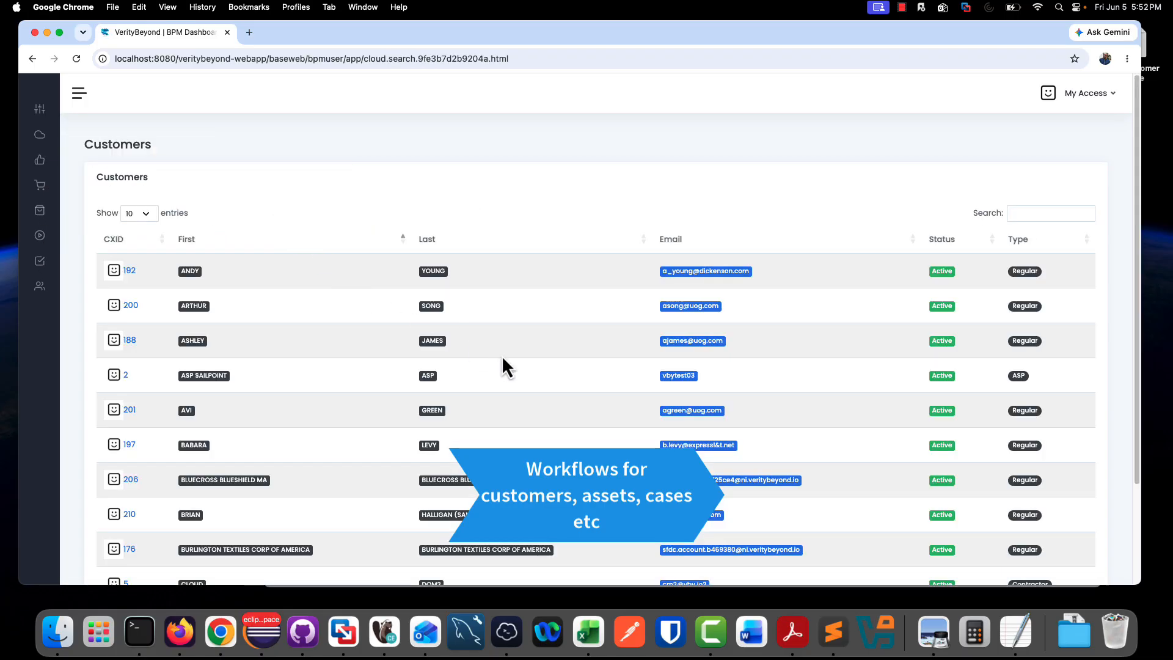
left_click(486, 553)
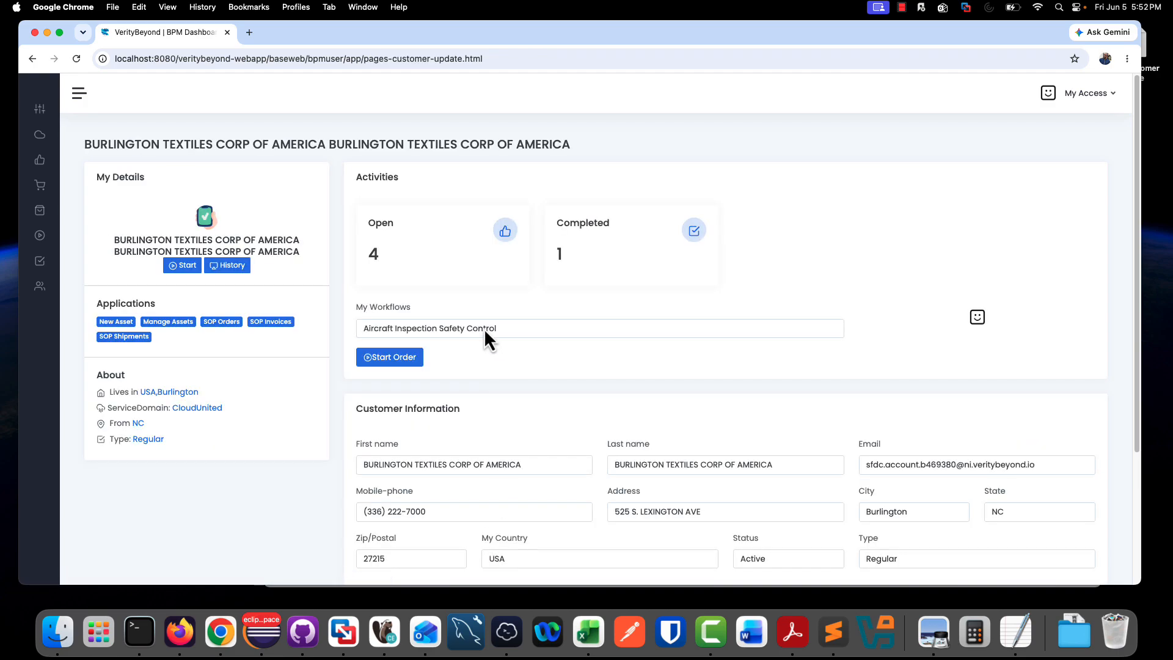
left_click(416, 334)
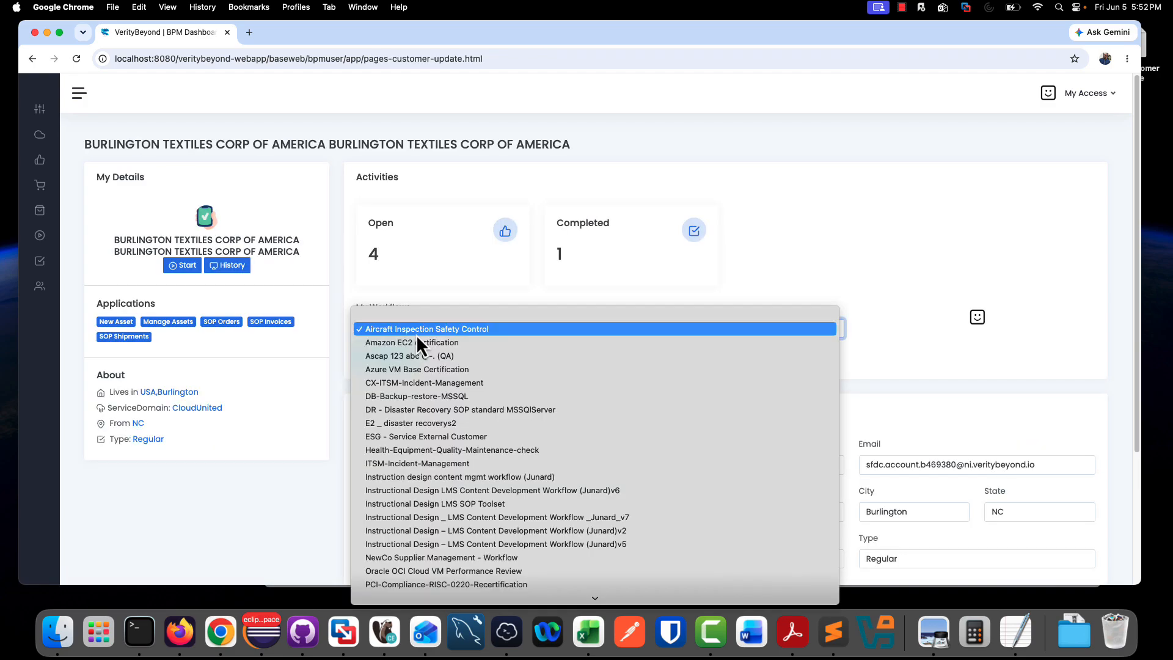
left_click(475, 435)
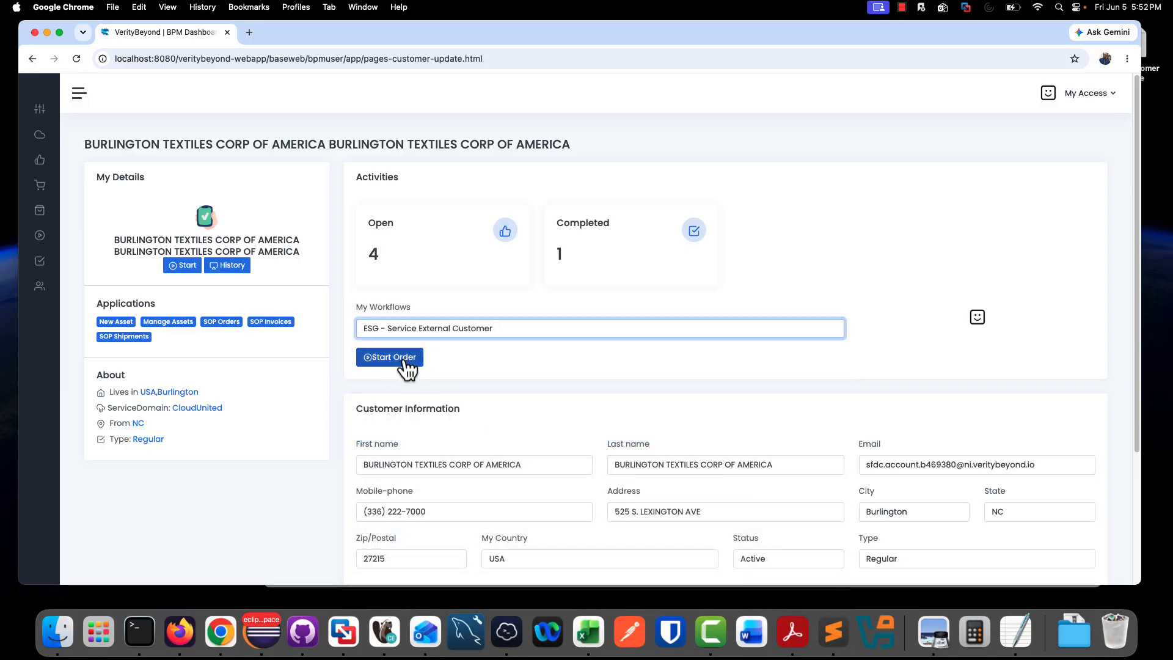
- Return to the customer list and open the record of the Contractor-type customer
mouse_move(39, 162)
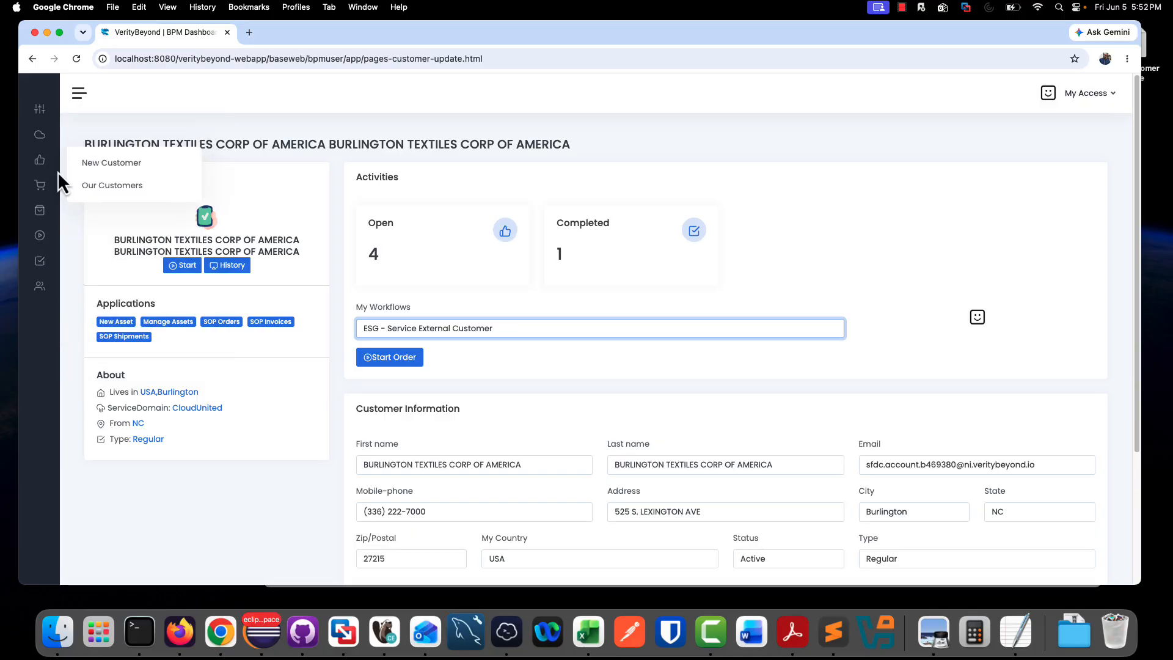
left_click(92, 183)
scroll(488, 378, "down", 5)
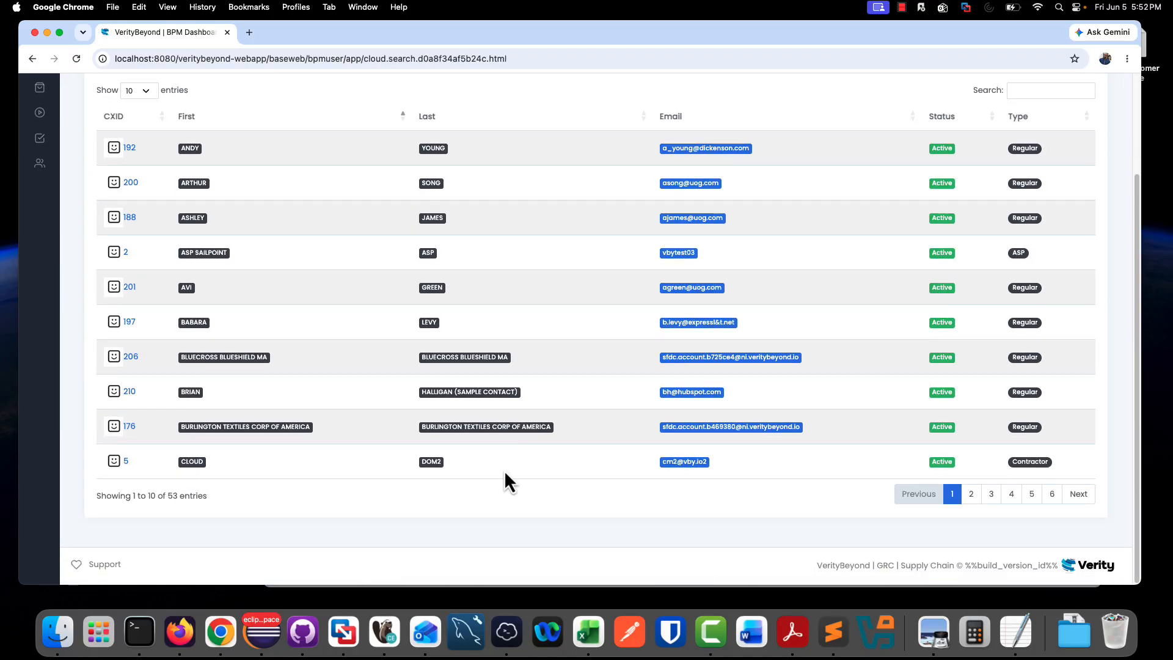
left_click(437, 471)
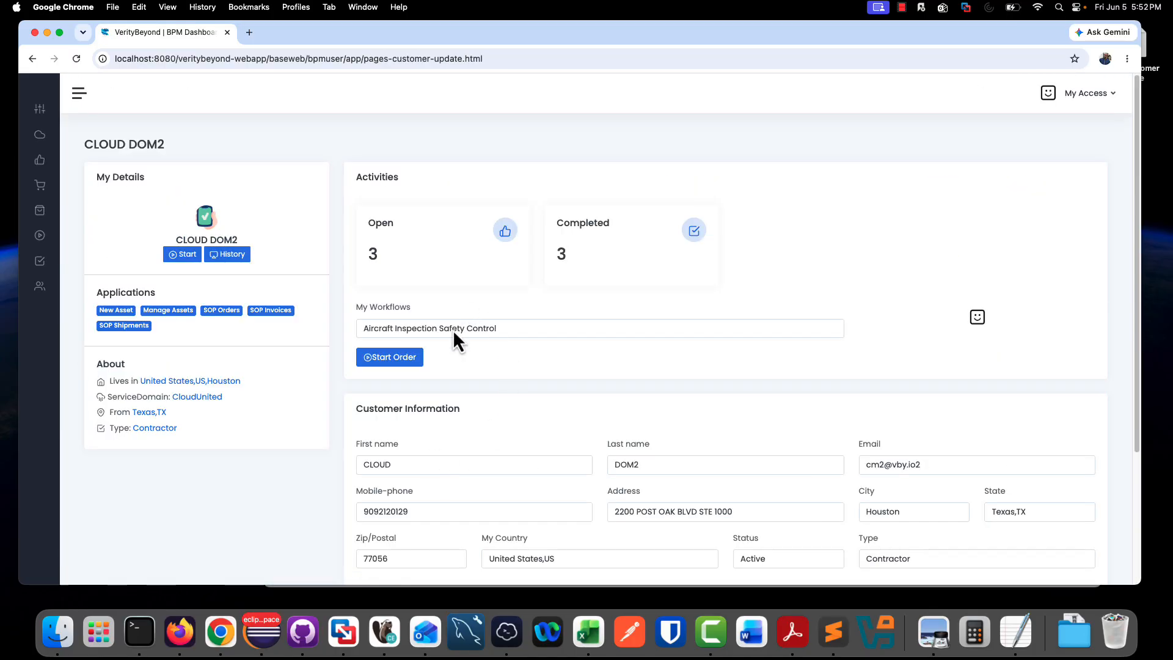
- Choose the ESG - Service External Customer workflow for this Contractor-type customer and start the order
left_click(453, 328)
left_click(441, 438)
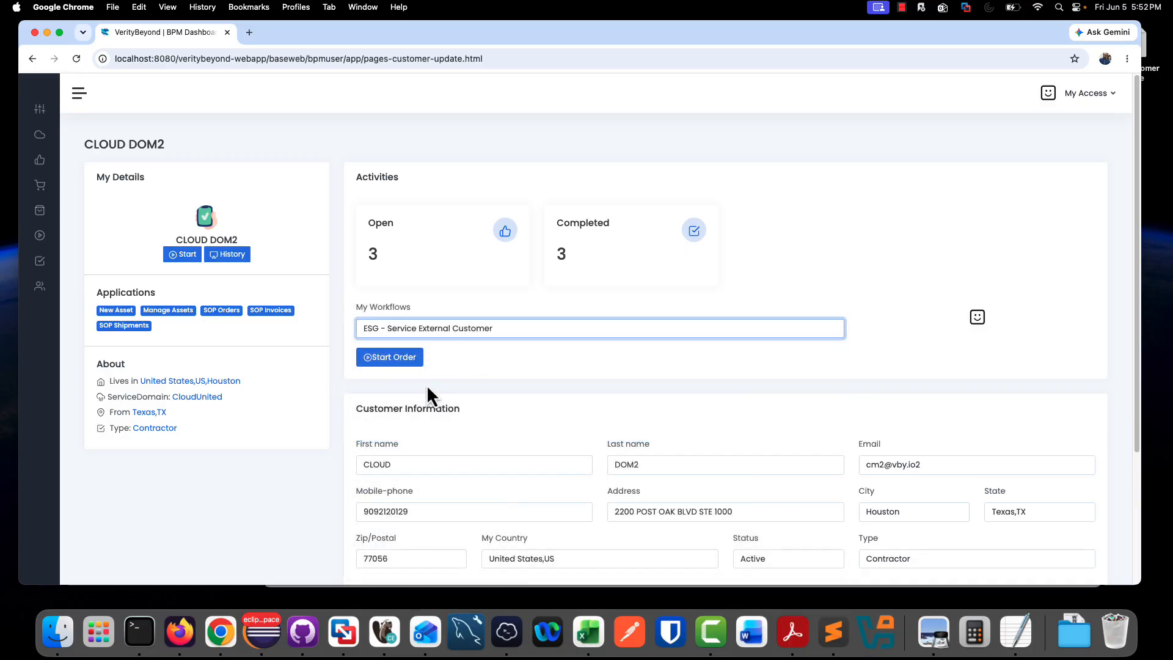
left_click(403, 359)
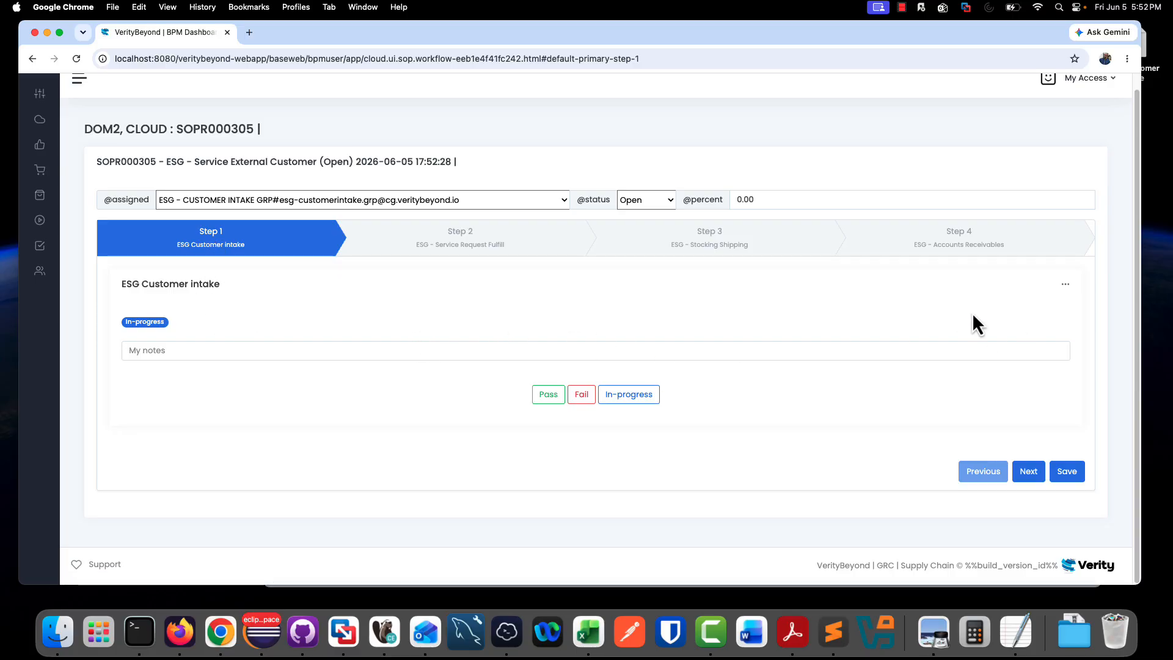
- Mark ESG Customer intake, ESG - Service Request Fulfill and ESG - Stocking Shipping each as Pass, advancing the order to Step 4, ESG - Accounts Receivables
left_click(548, 395)
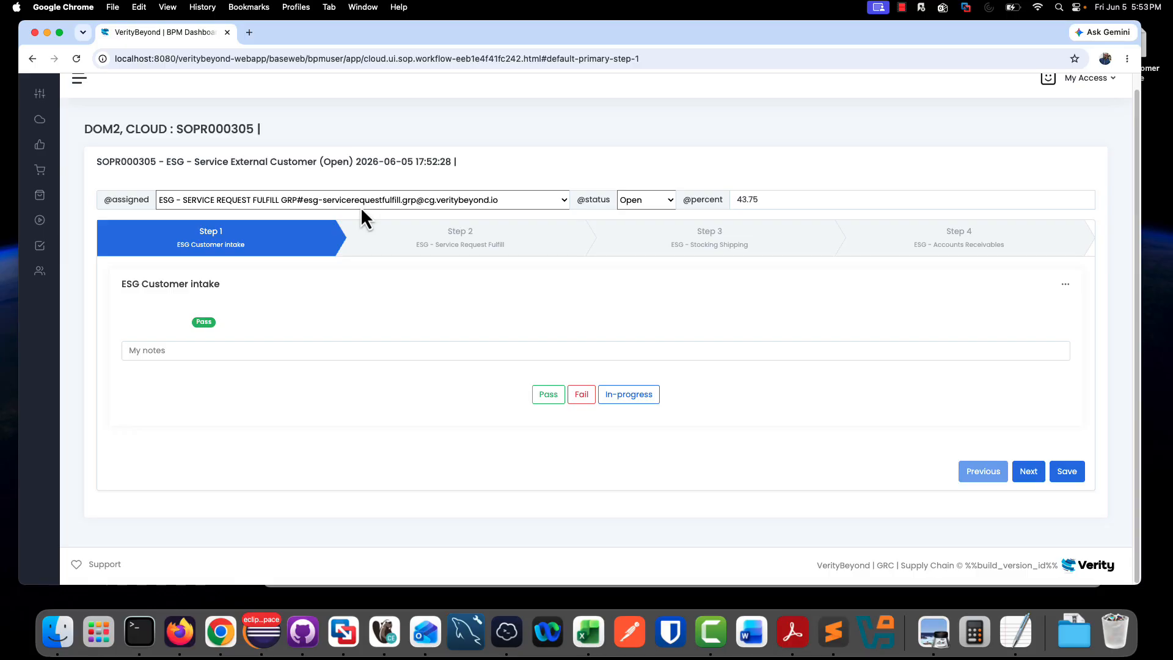
left_click(1028, 471)
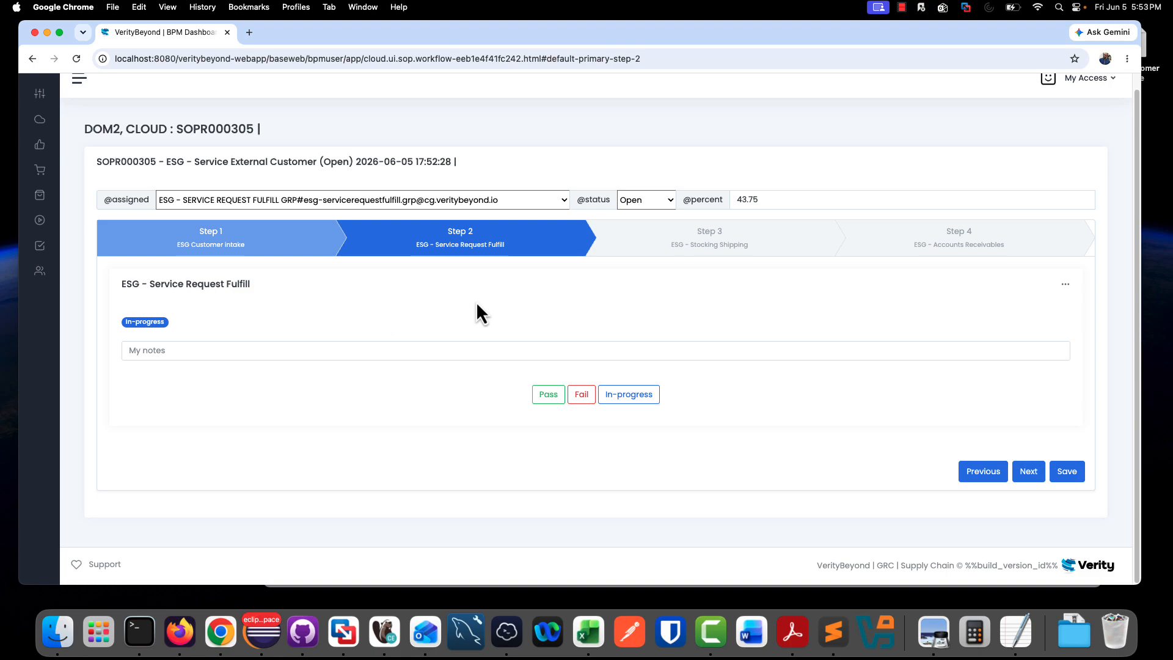
left_click(550, 395)
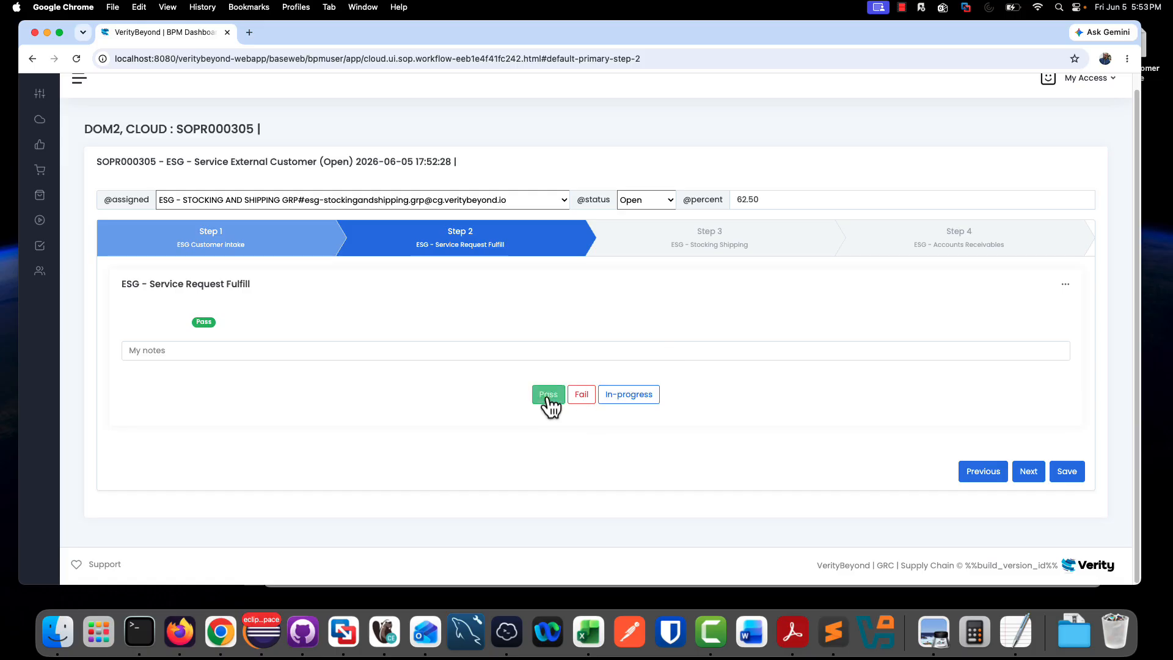
left_click(1029, 473)
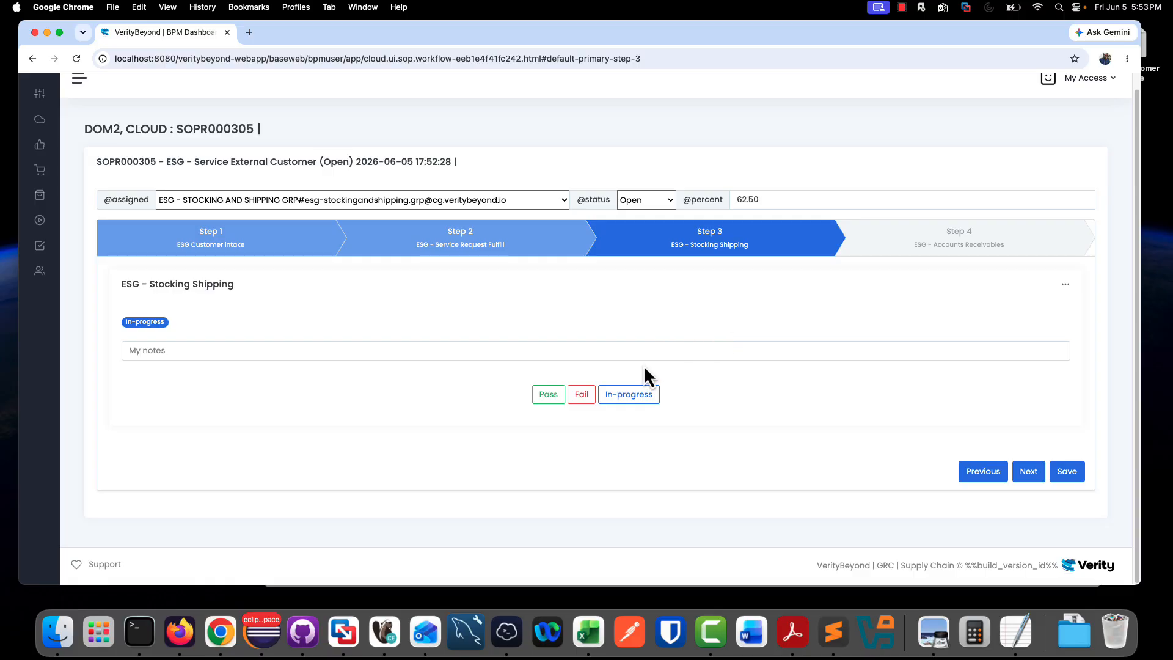
left_click(553, 396)
left_click(1031, 471)
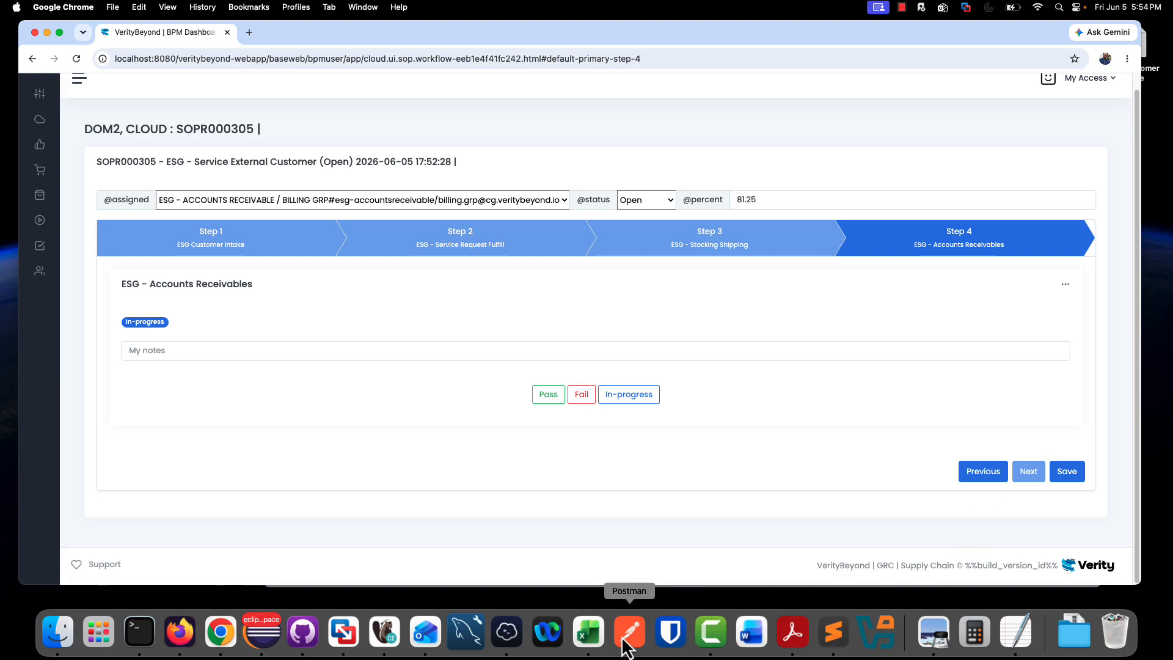
left_click(708, 631)
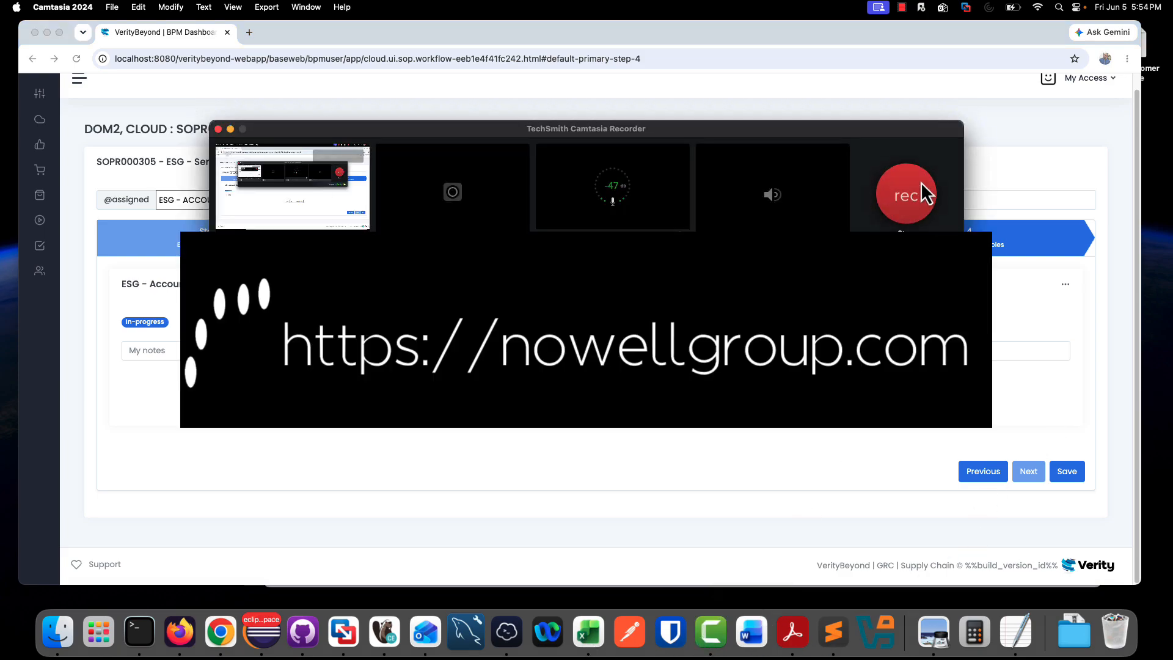